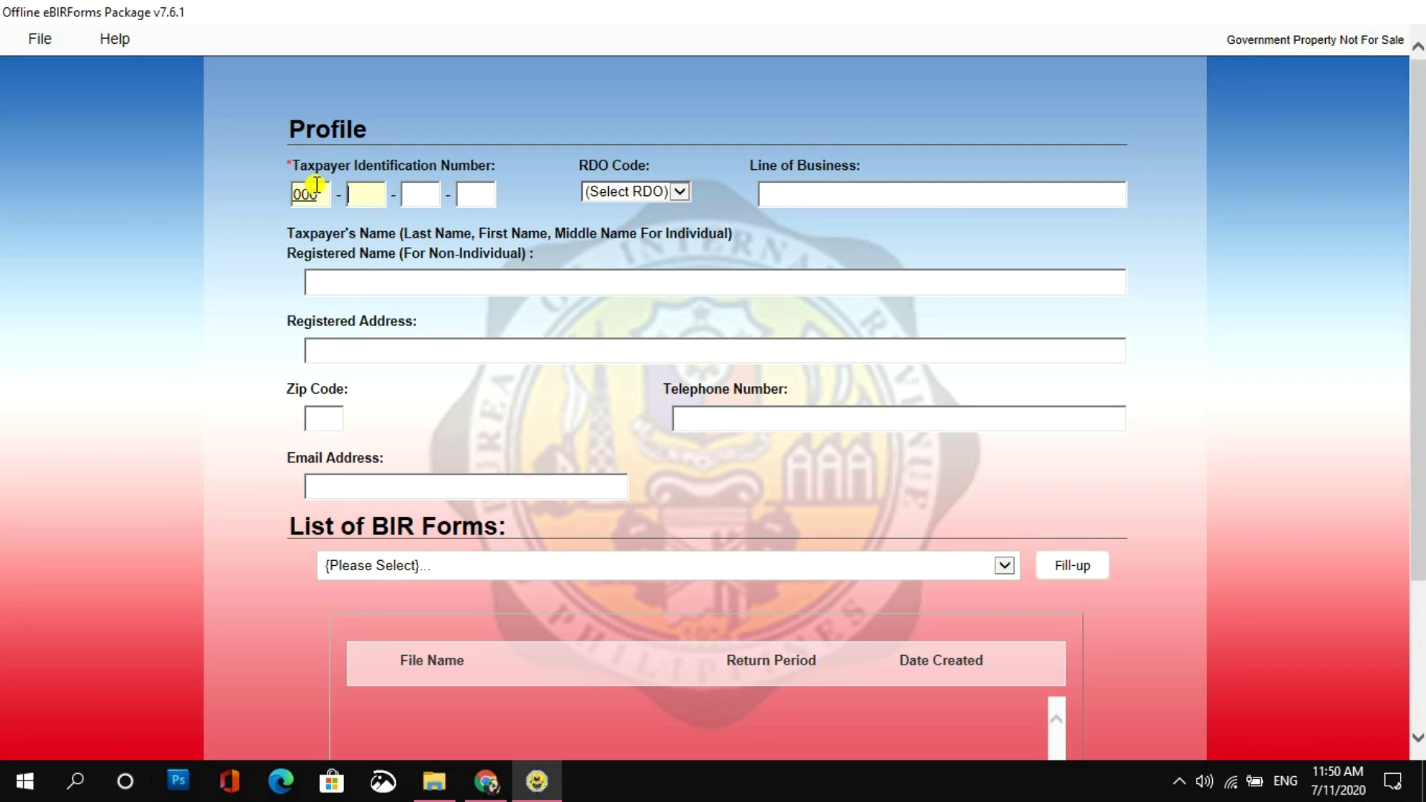
Enter the all-zero TIN 000-000-000 in the profile.
type("000 - 000 - 0")
type("000")
key("Tab")
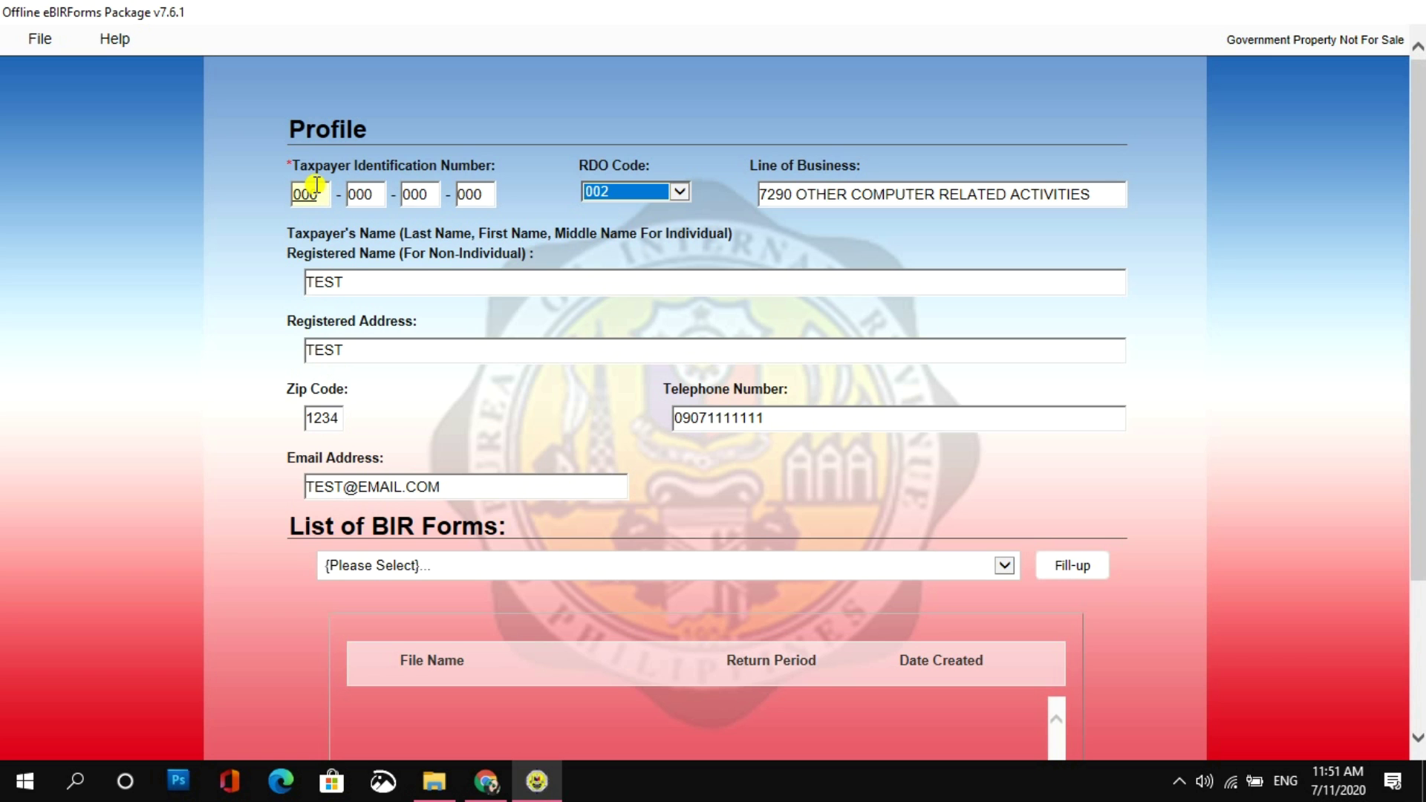
Pick the 2551Qv2018 Quarterly Percentage Tax Return, then save the profile to start the form.
left_click(569, 573)
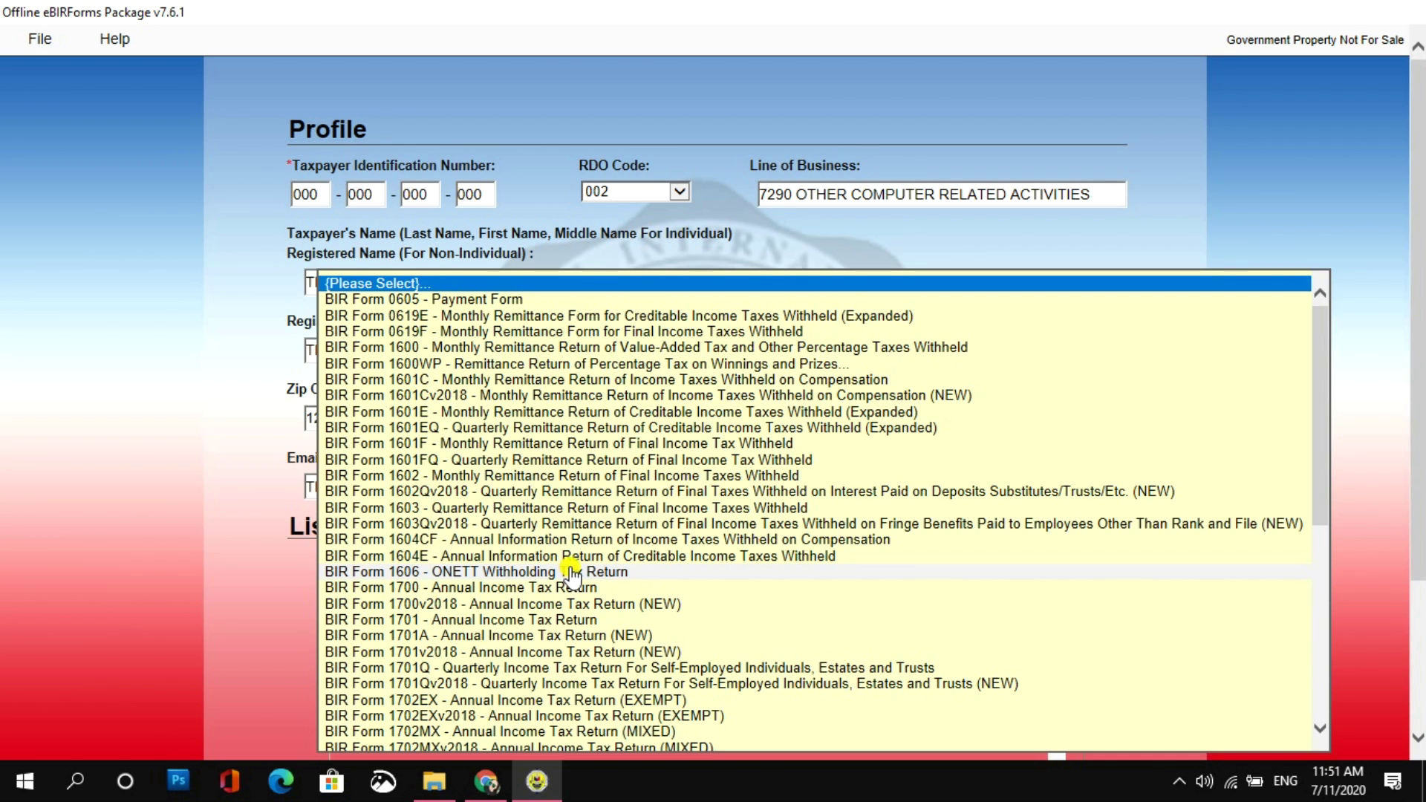
left_click_drag(1324, 446, 1323, 639)
left_click(554, 689)
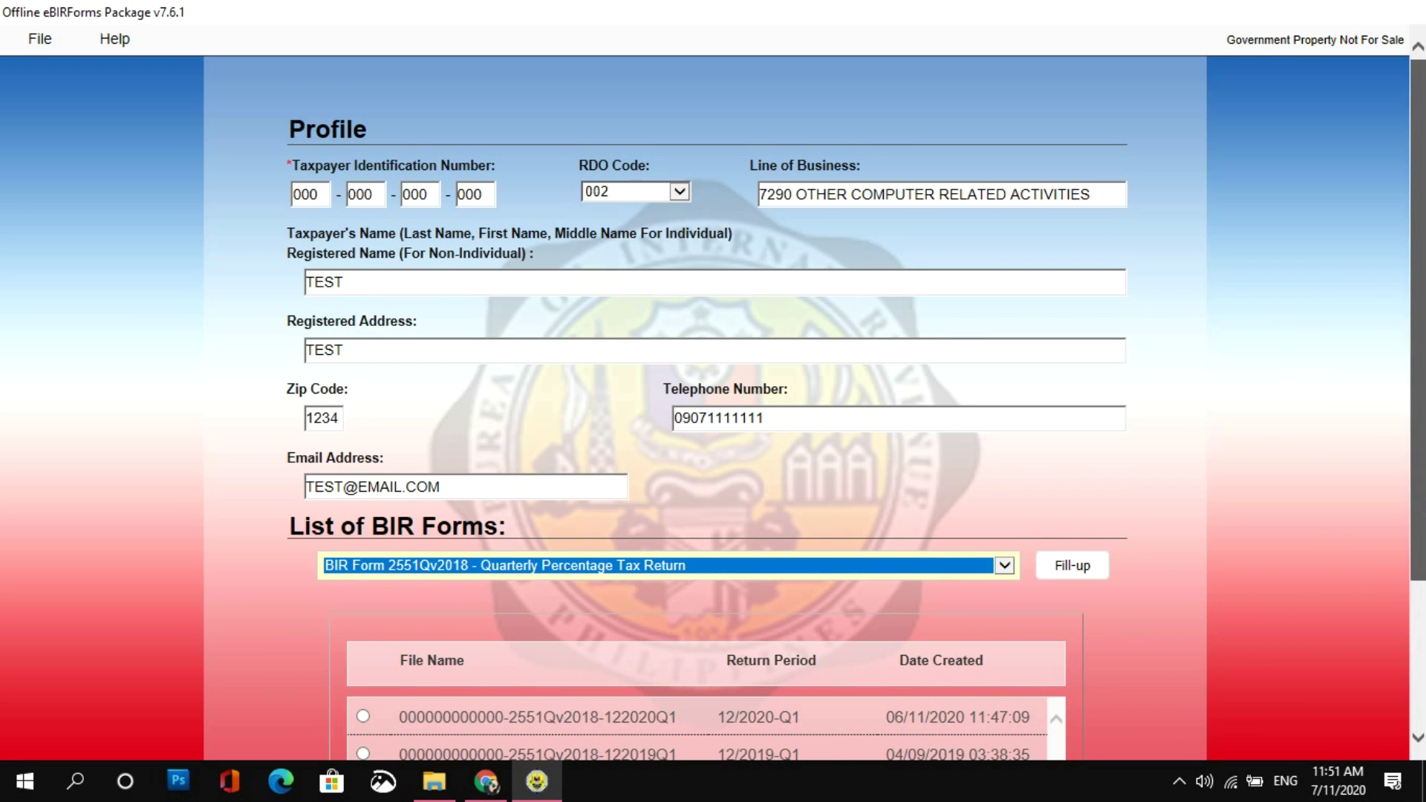
left_click_drag(1417, 561, 1418, 699)
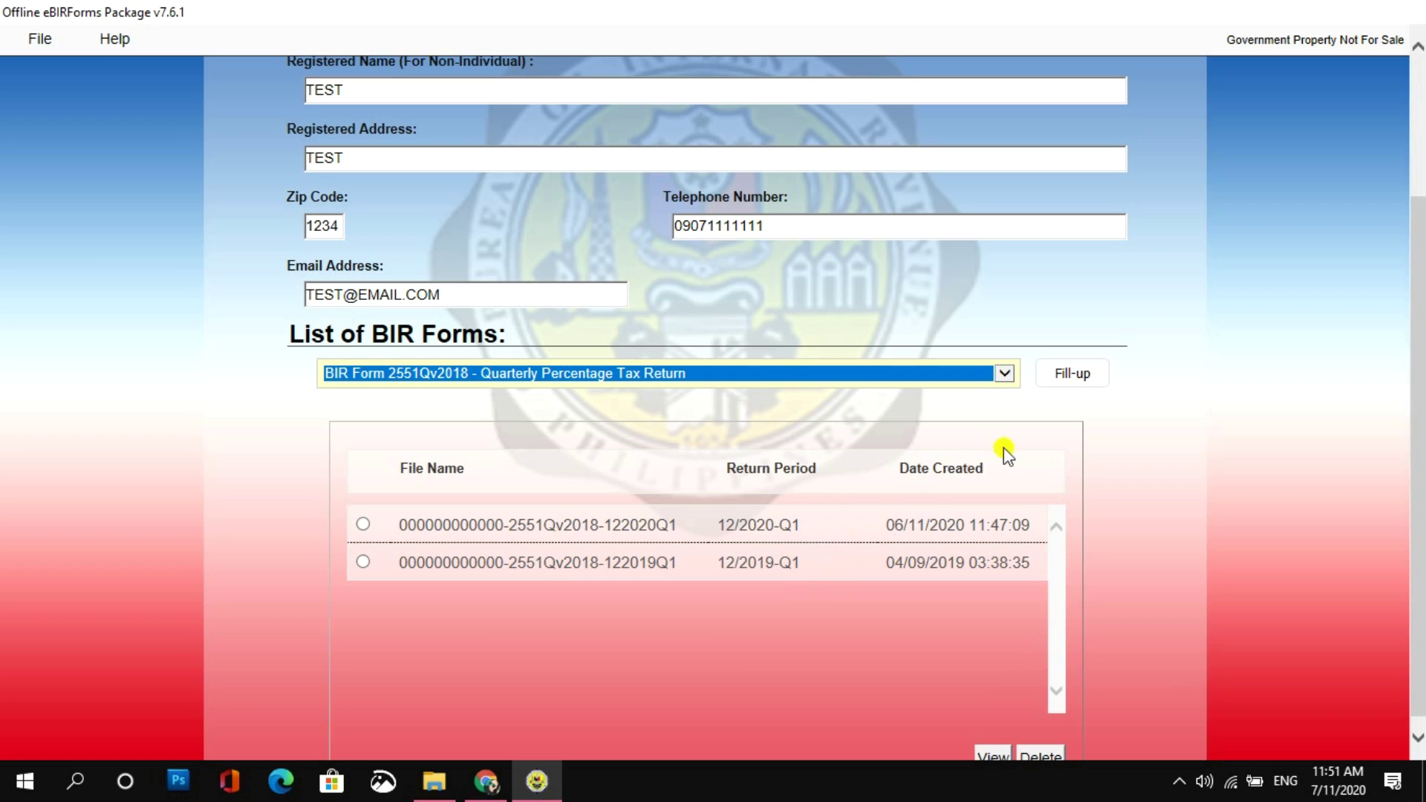
left_click(1062, 381)
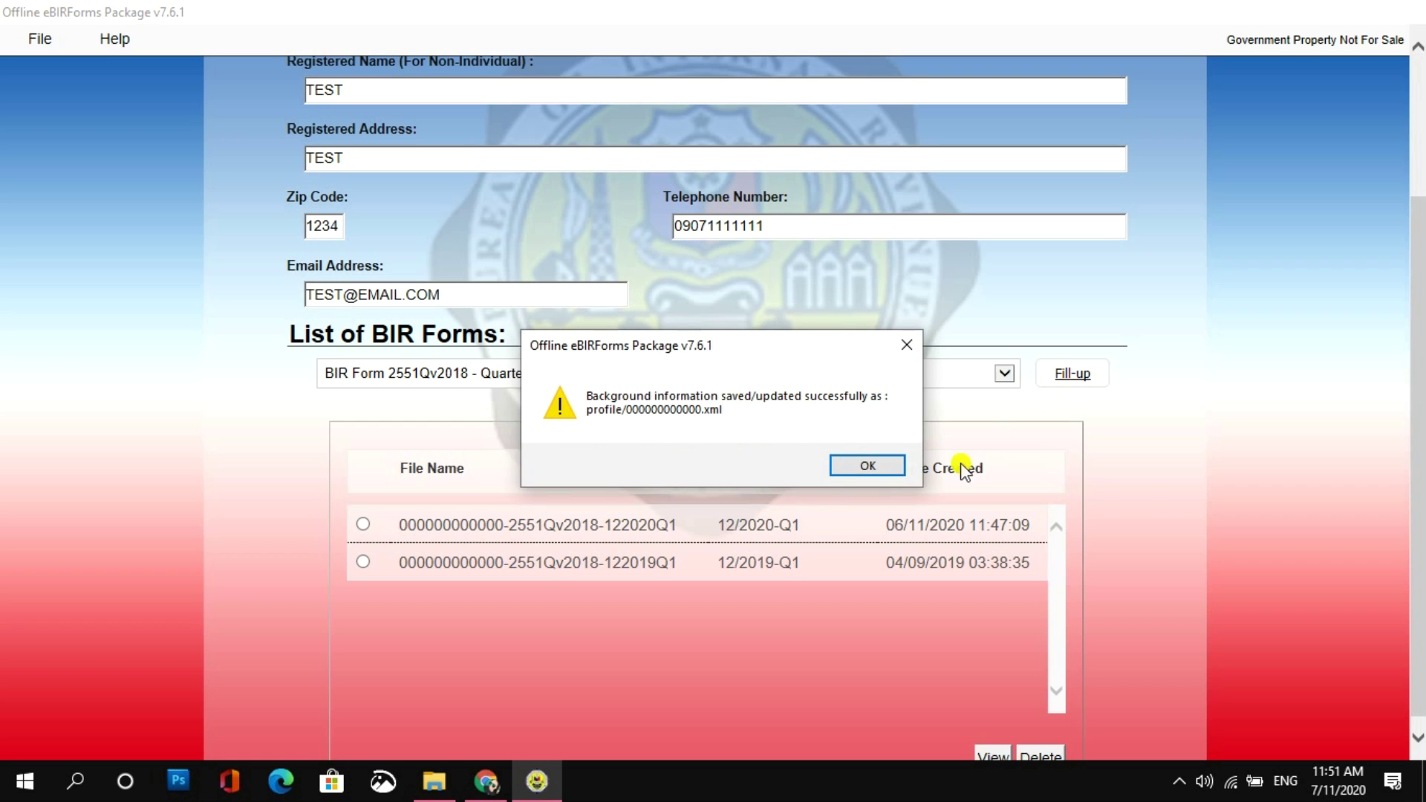
Dismiss the saved message, set item 1 to Calendar year, and confirm the year is 2020.
left_click(884, 465)
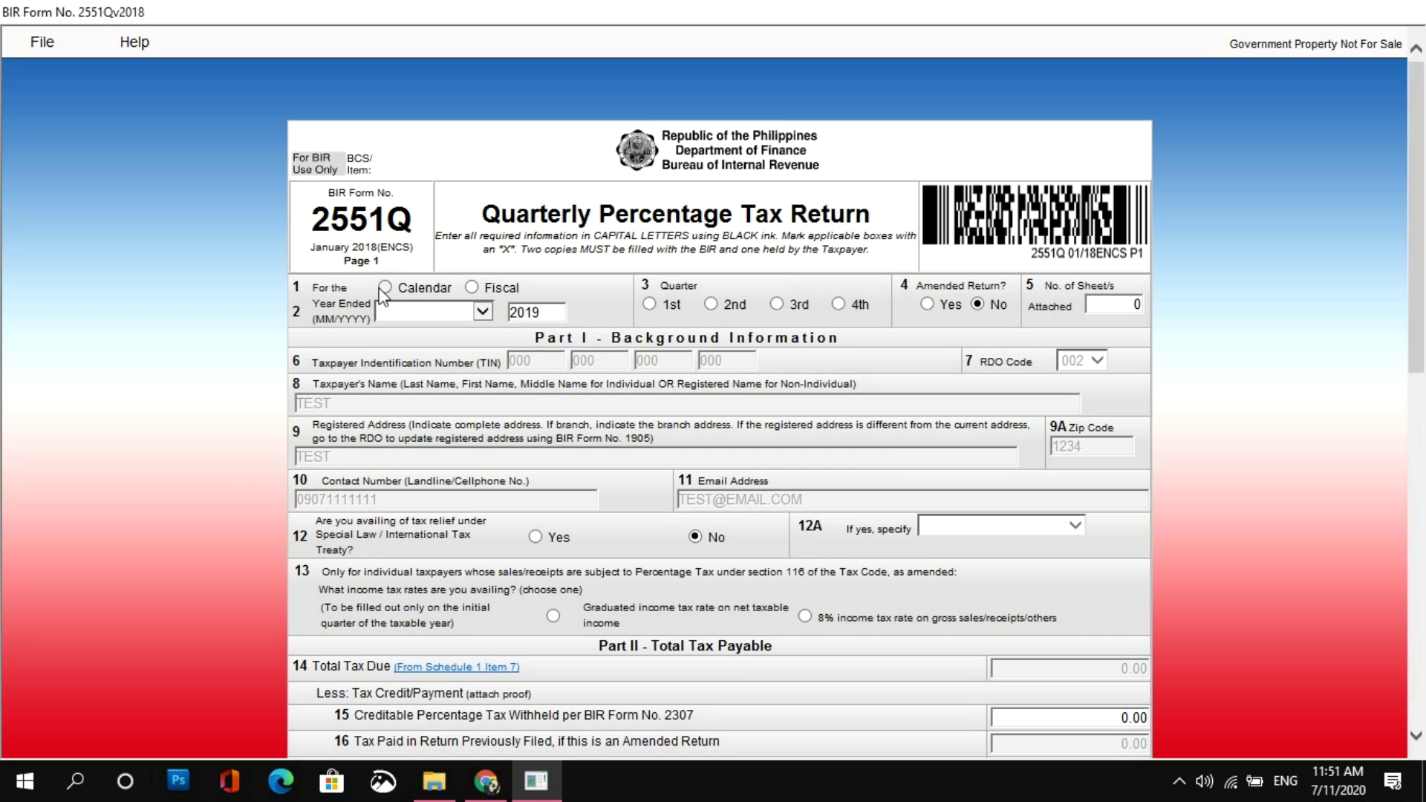
left_click(383, 289)
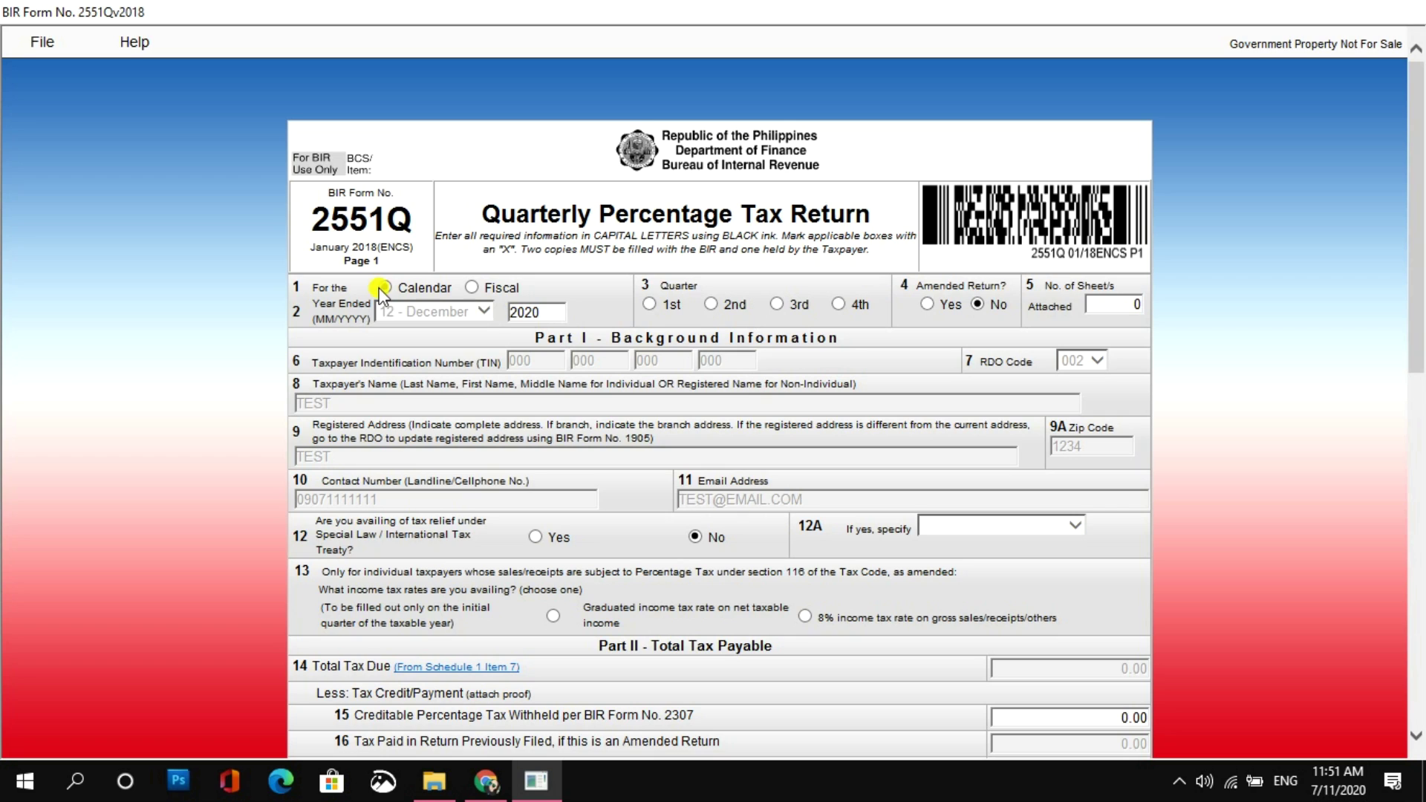
double_click(548, 312)
Mark the return as 2nd Quarter, leaving Amended Return at No.
left_click(733, 306)
left_click(929, 304)
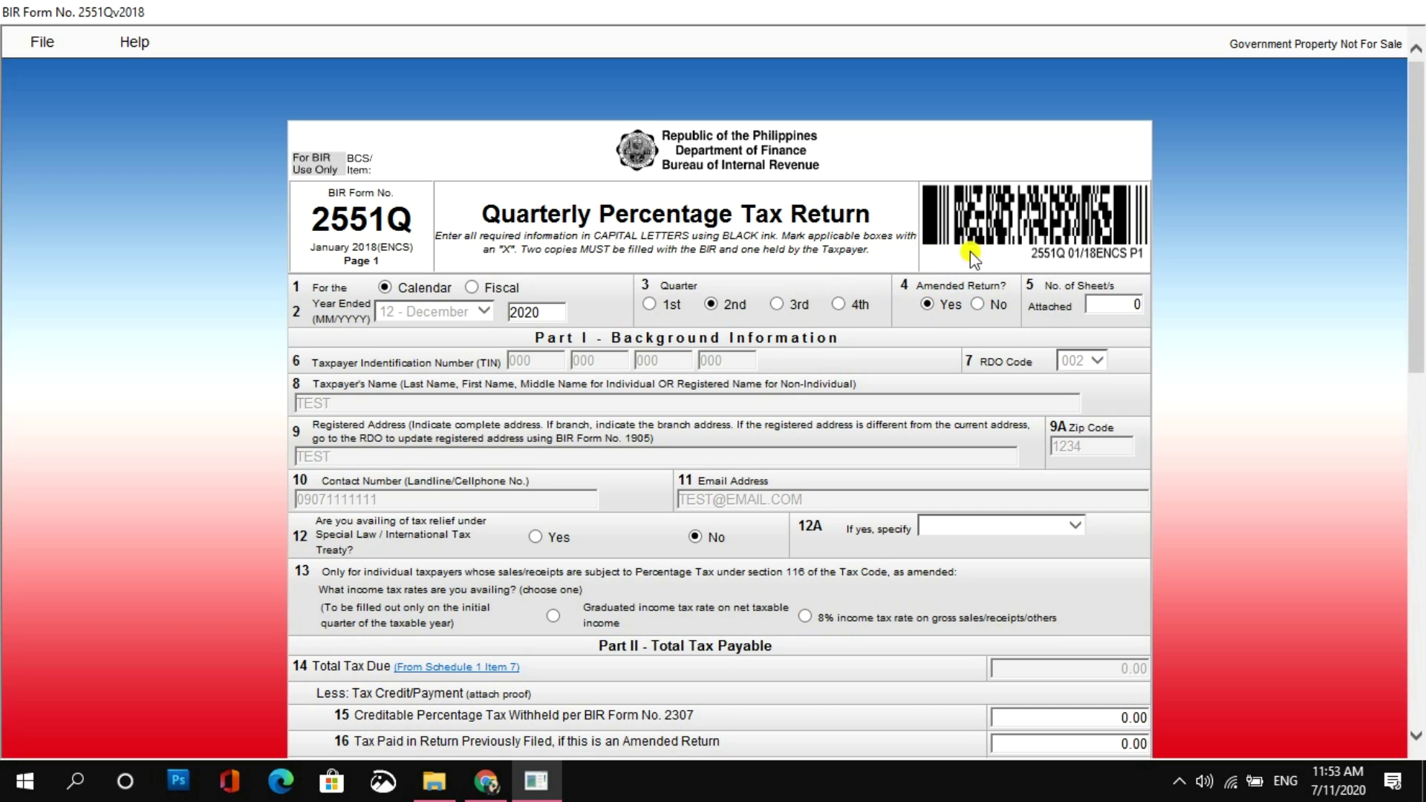
left_click(980, 305)
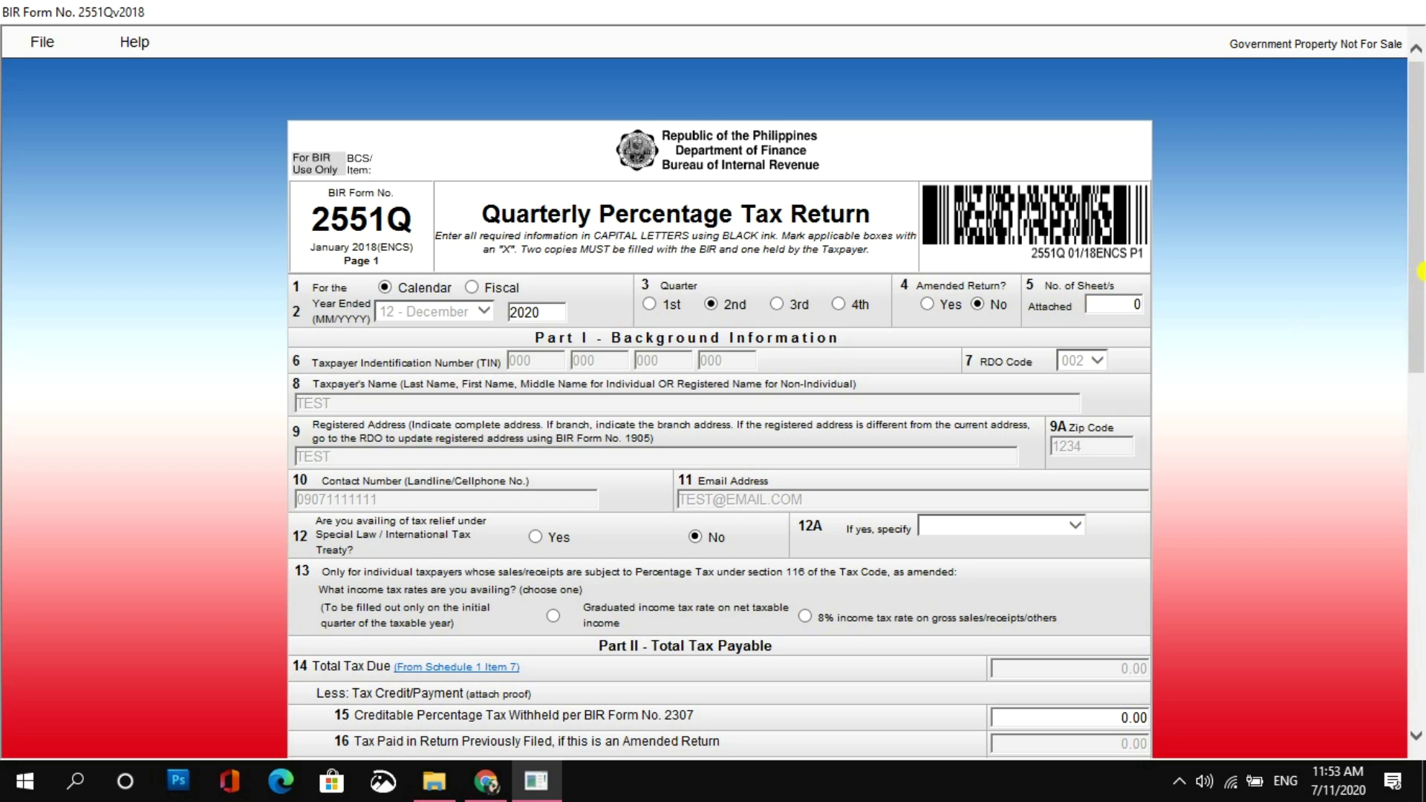
scroll(1099, 282, "down", 1)
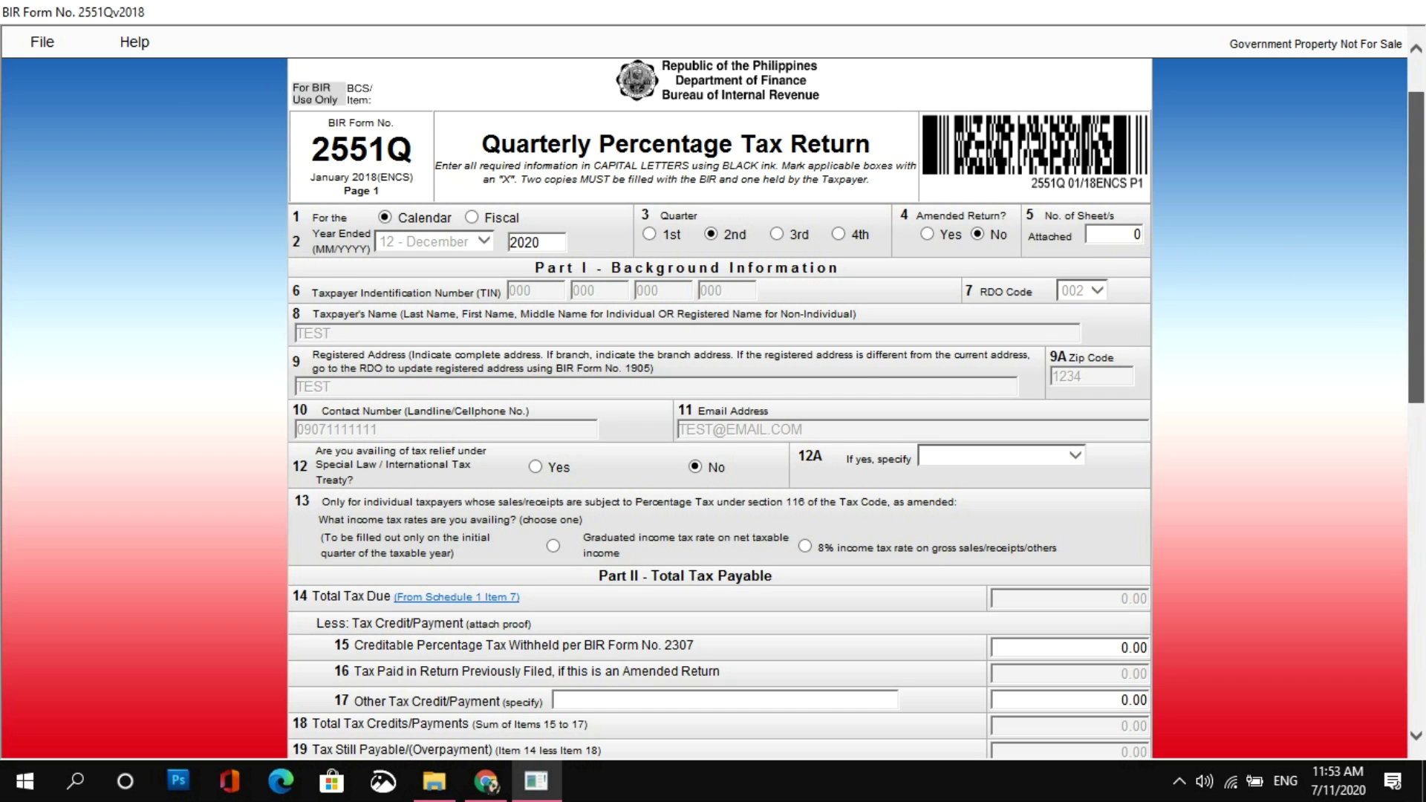
scroll(1188, 216, "down", 1)
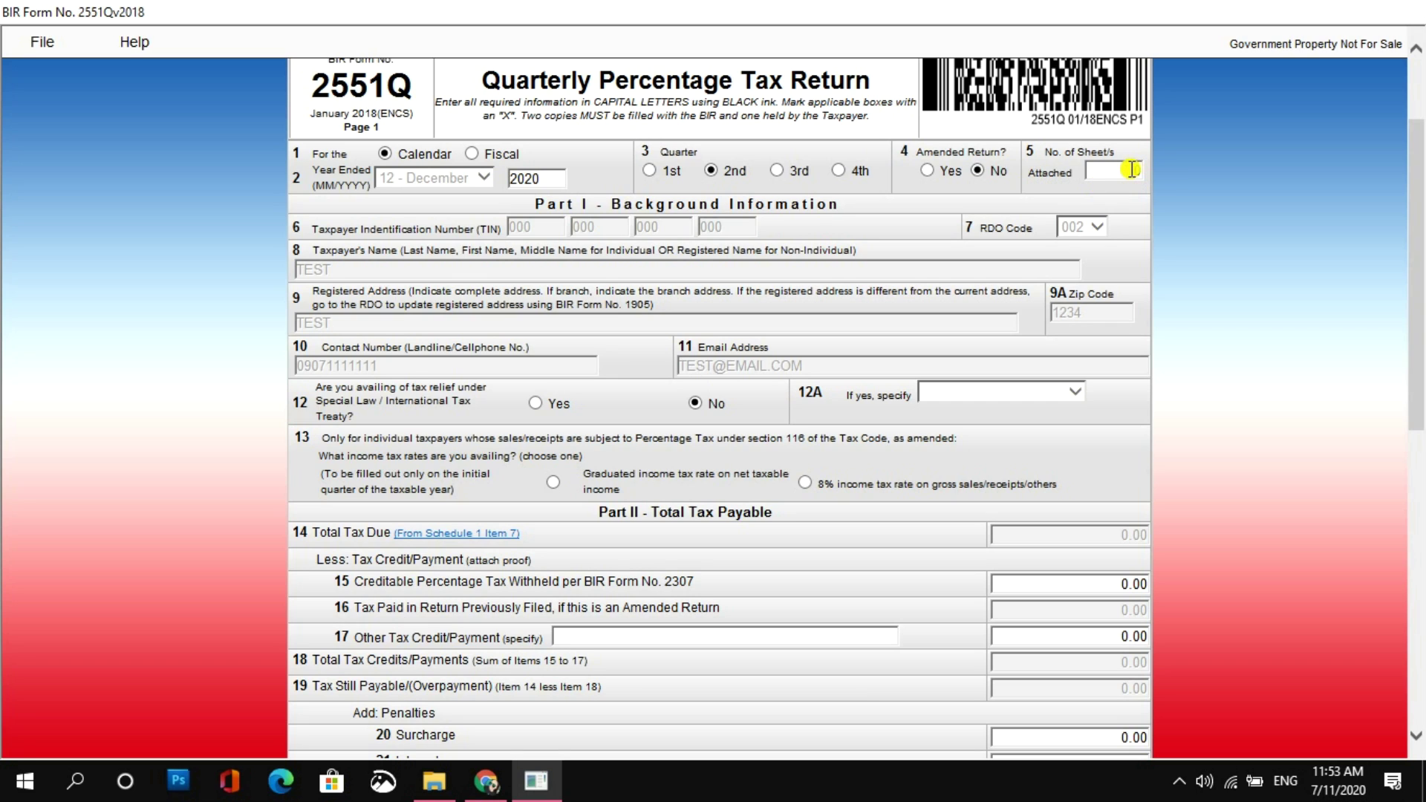
Enter 0 sheets attached and leave item 12's tax relief answer as No.
type("0")
left_click(537, 403)
left_click(958, 392)
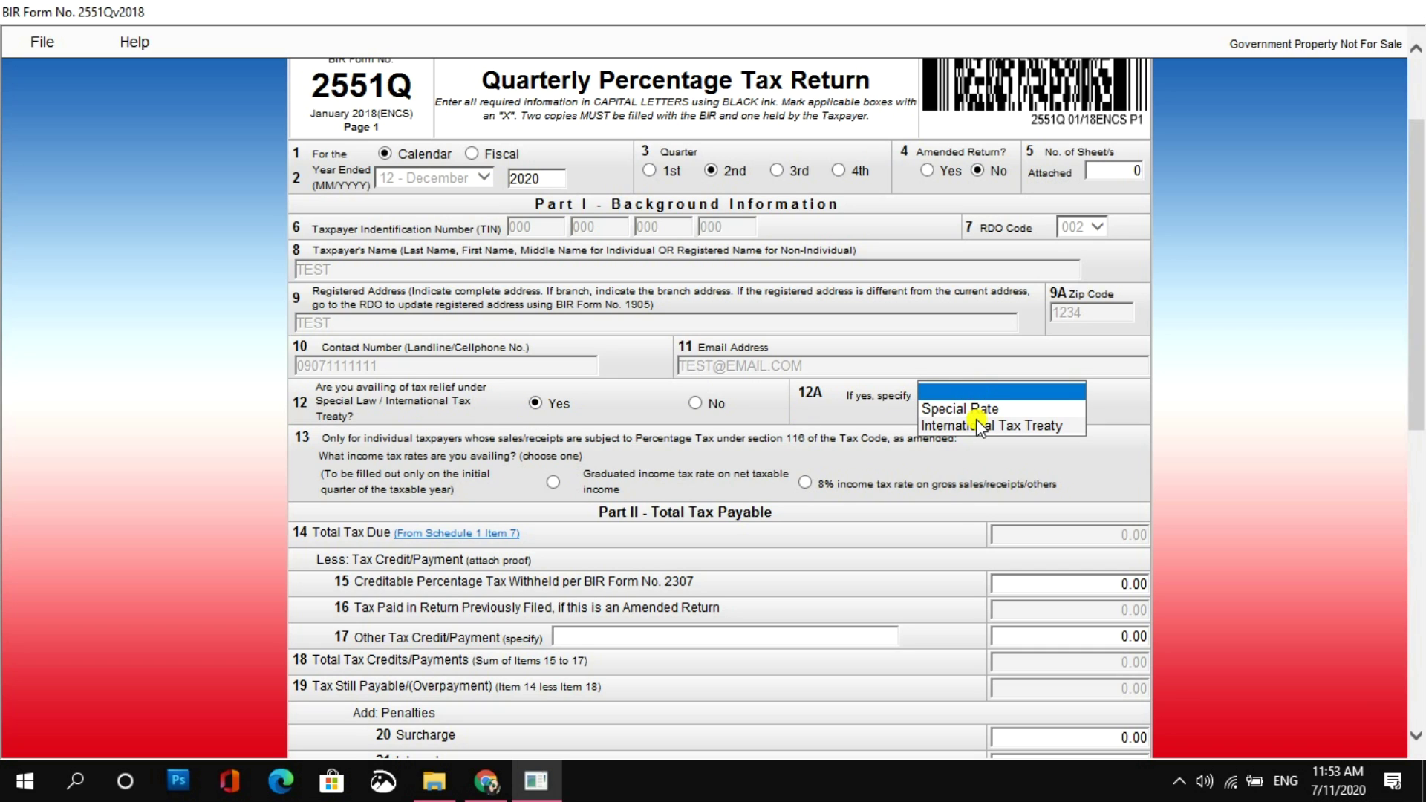
left_click(701, 403)
left_click(701, 401)
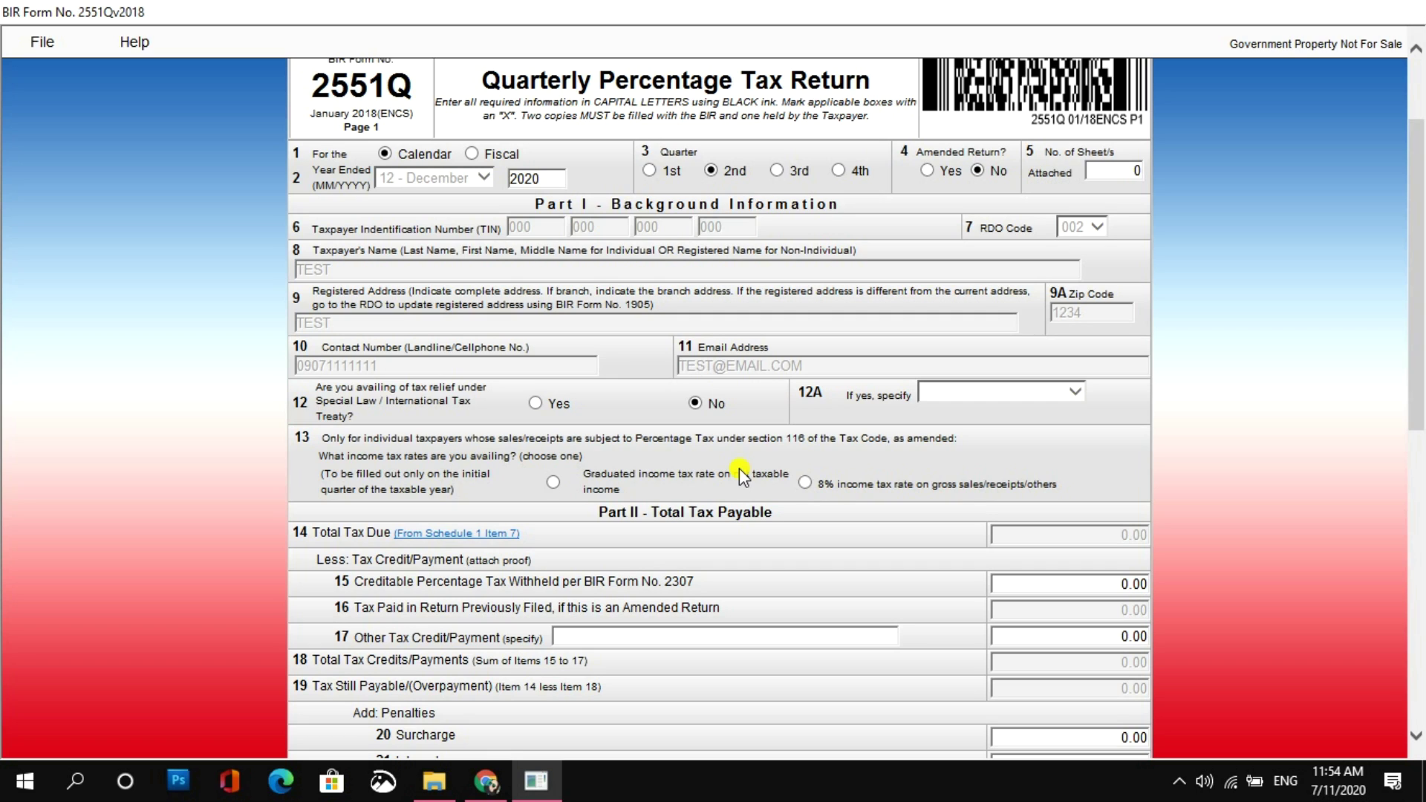
Scroll through the rest of page 1 and advance to page 2 of the return.
scroll(1417, 283, "down", 1)
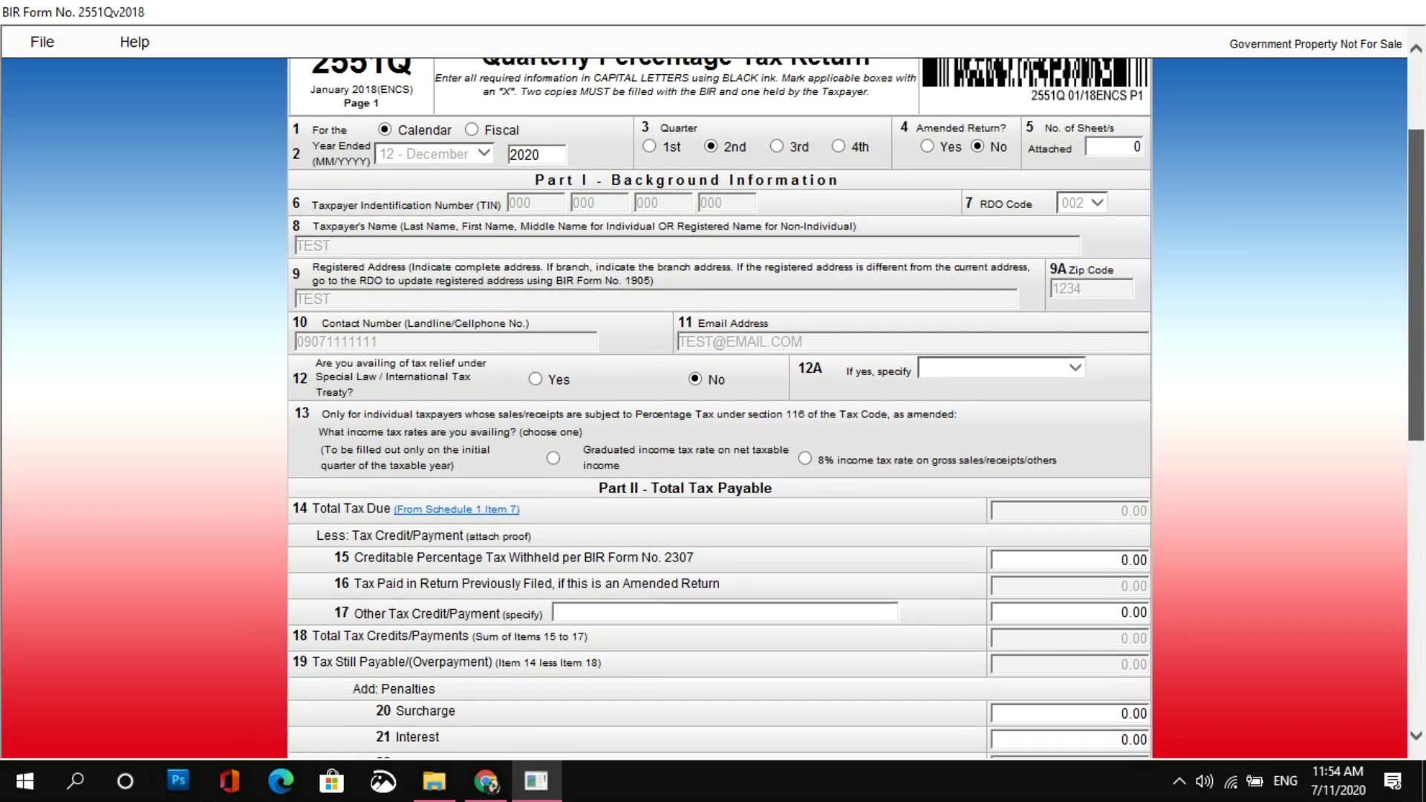
scroll(754, 376, "down", 2)
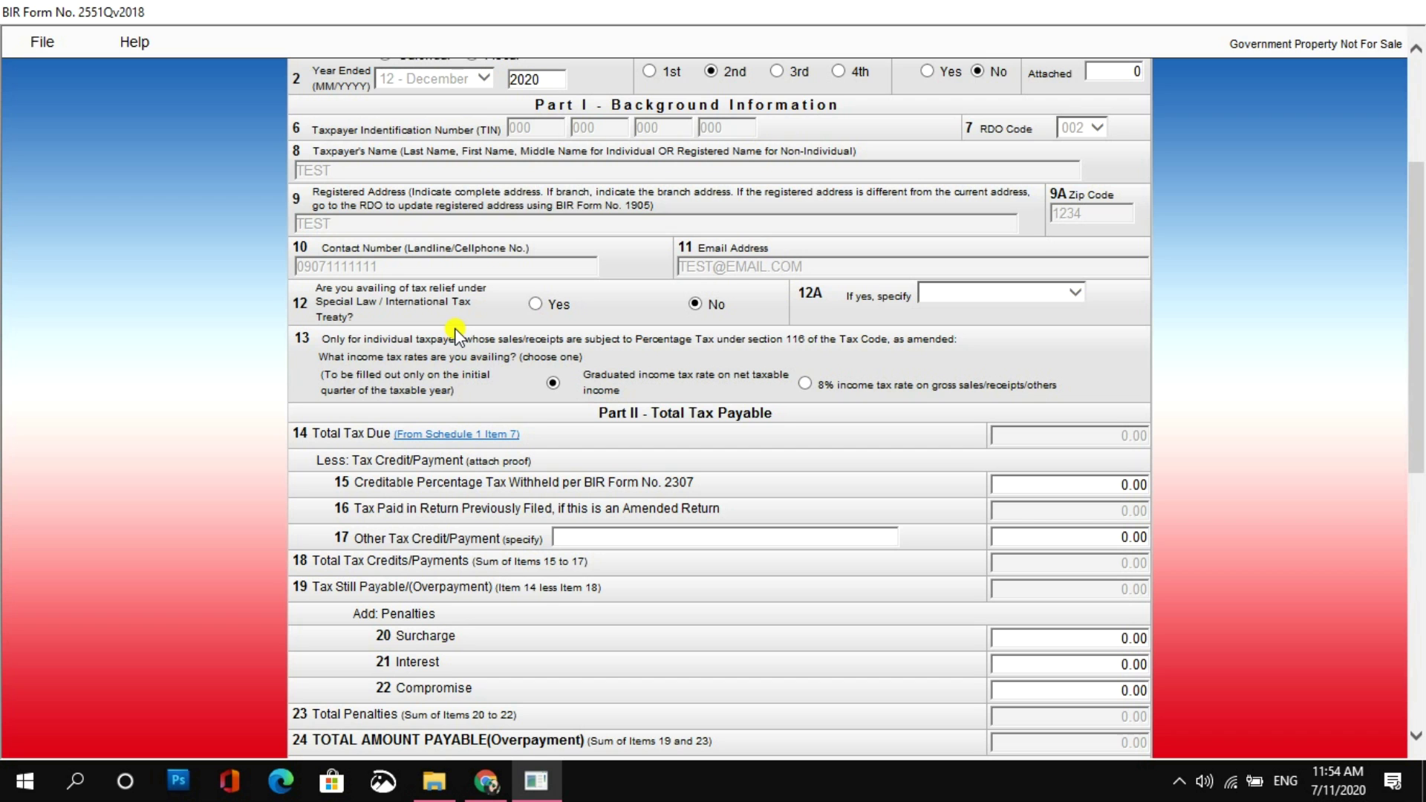
scroll(1419, 413, "down", 3)
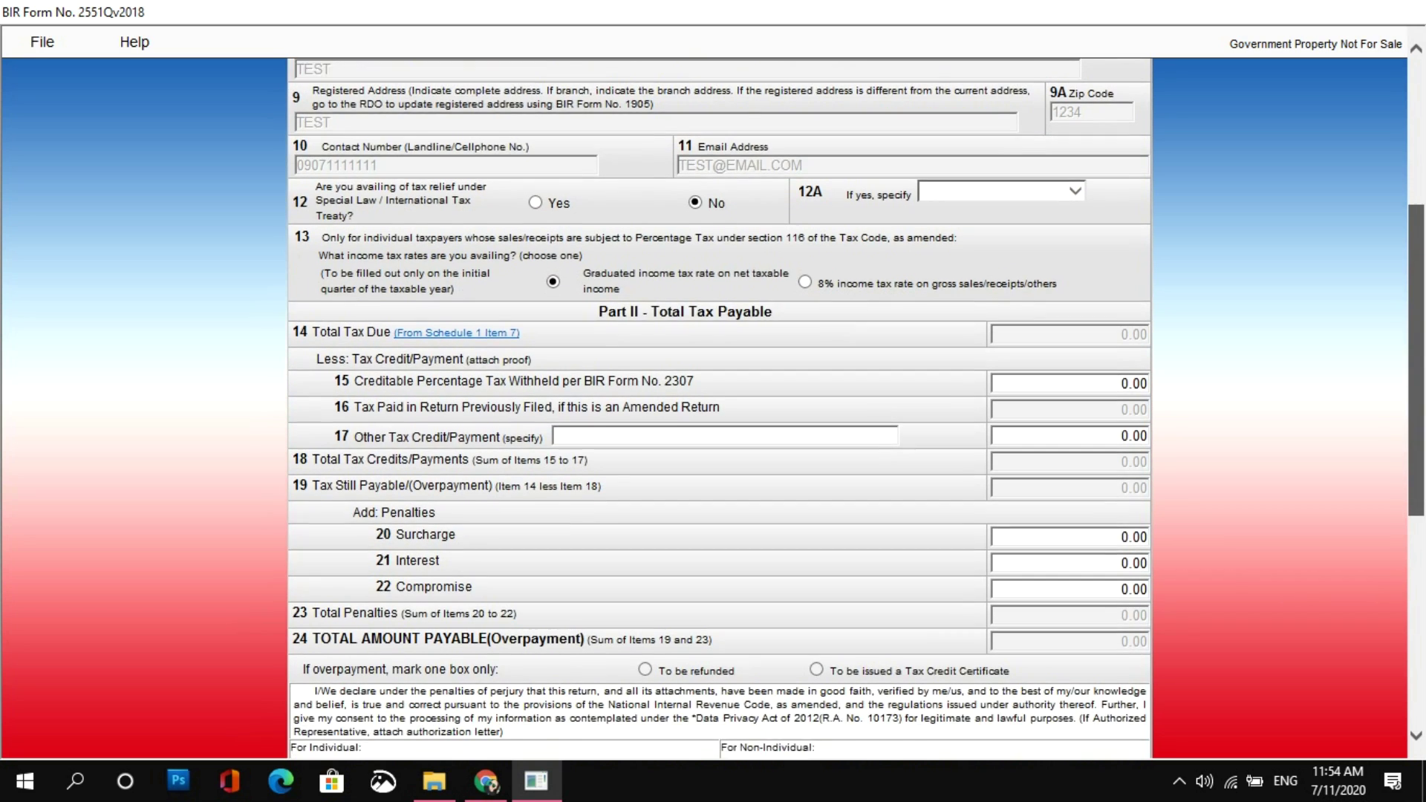
scroll(719, 409, "down", 1)
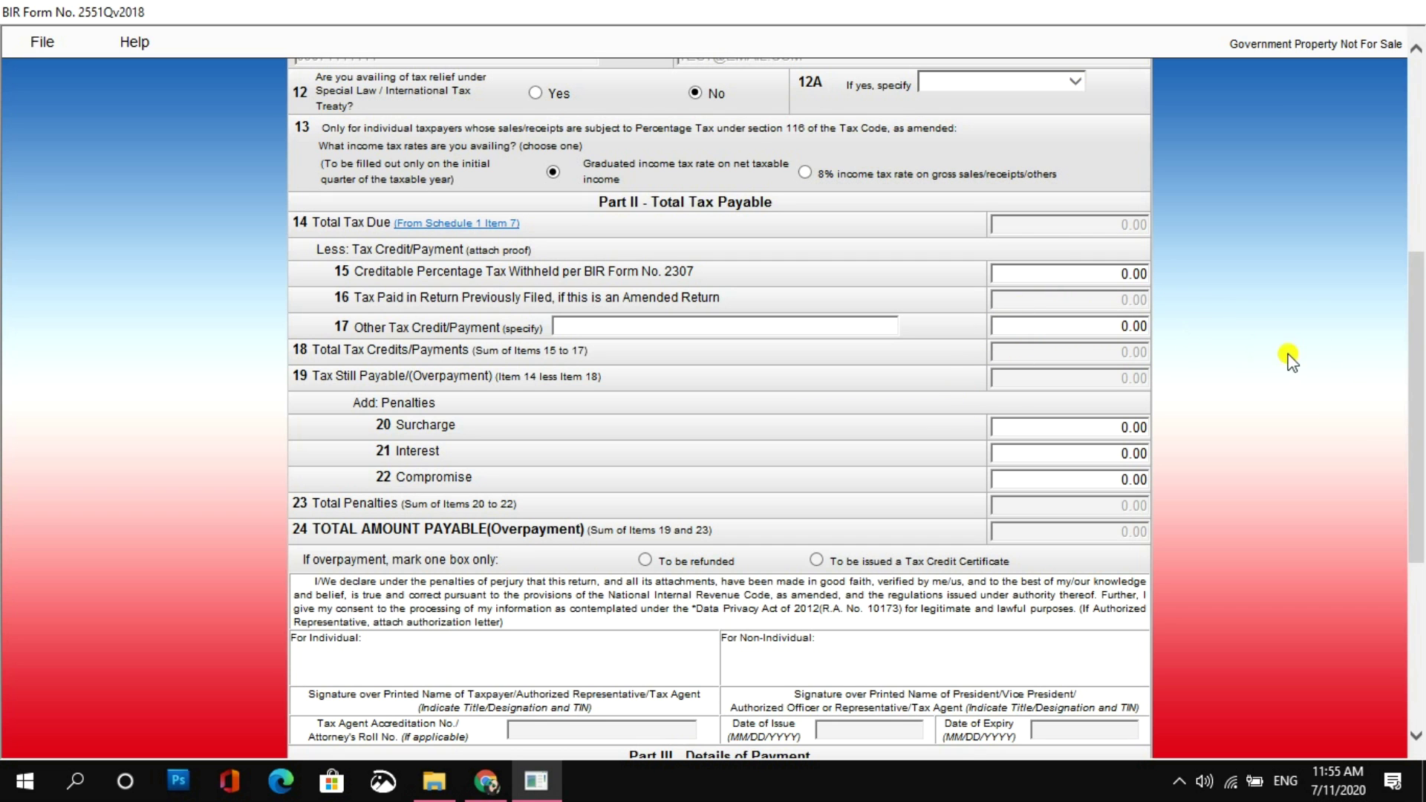
left_click_drag(1419, 358, 1415, 520)
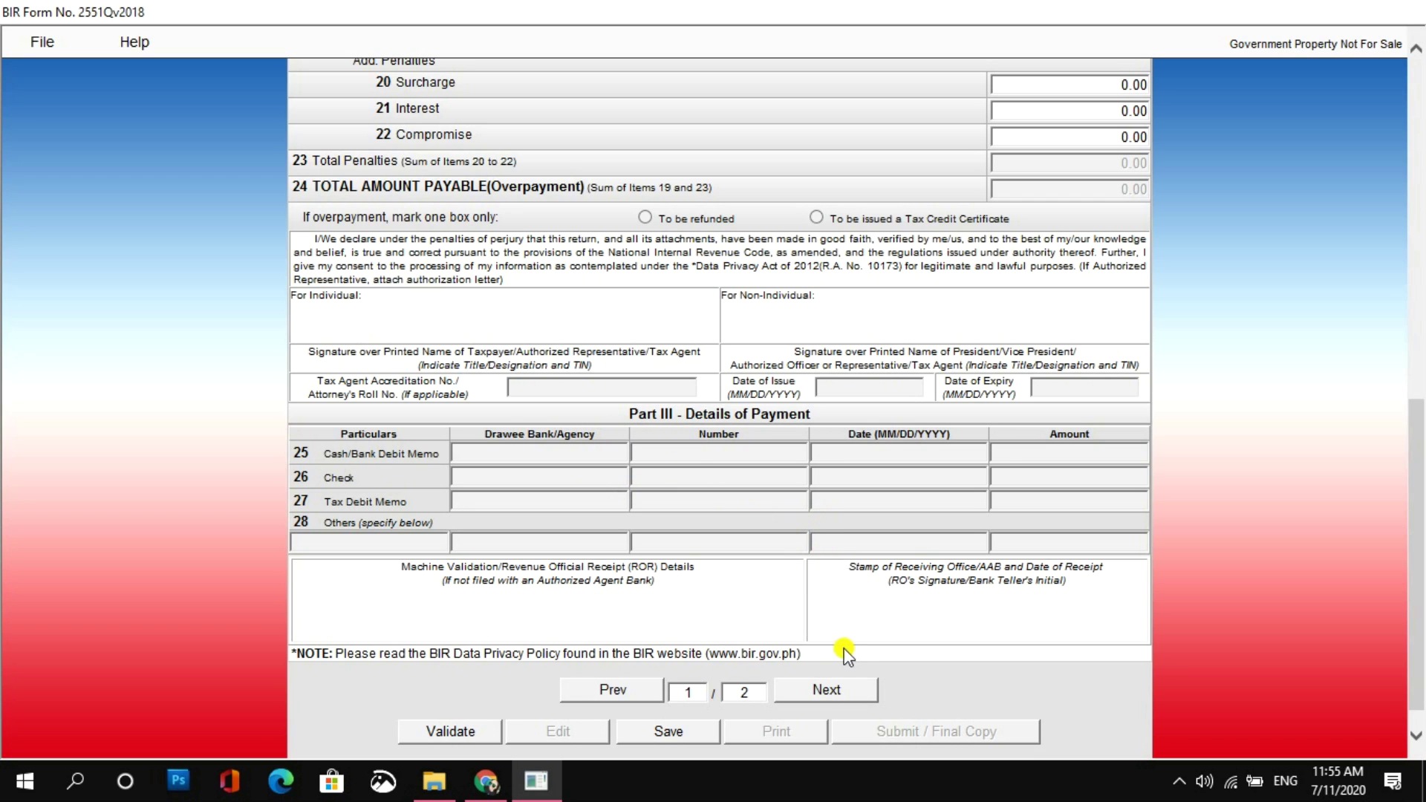
left_click(842, 690)
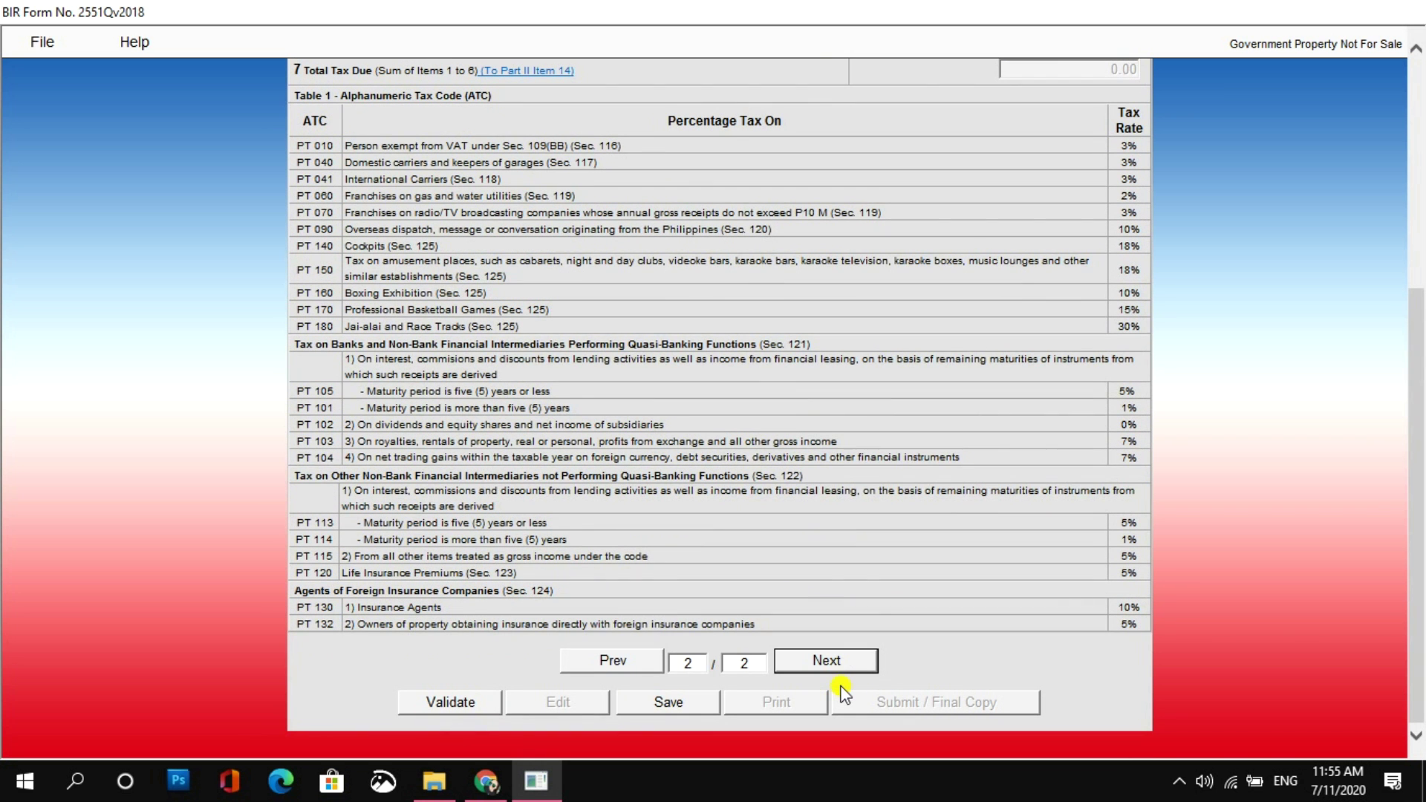
Set row 1's ATC code to PT 010 and check it in the ATC table.
scroll(1385, 465, "up", 5)
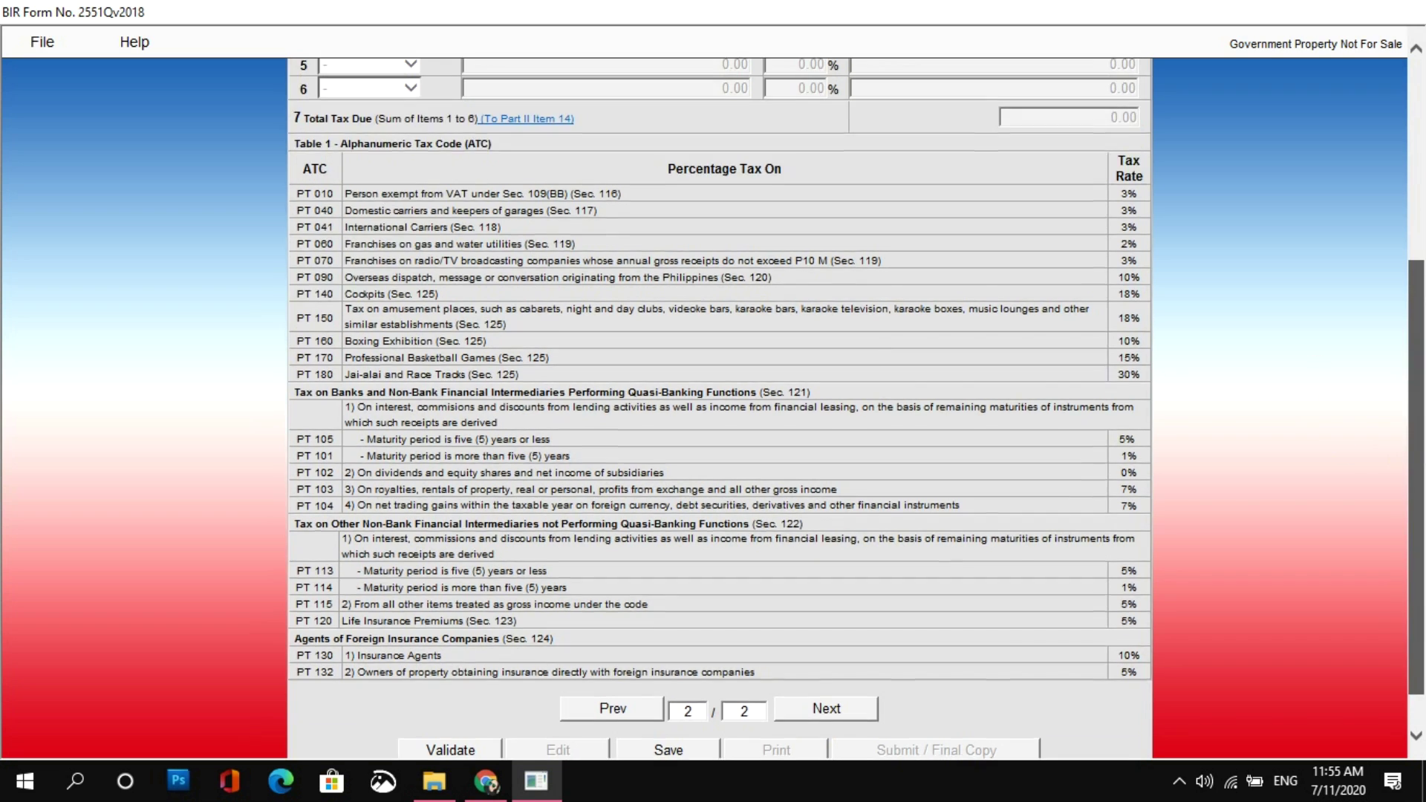
scroll(719, 409, "up", 2)
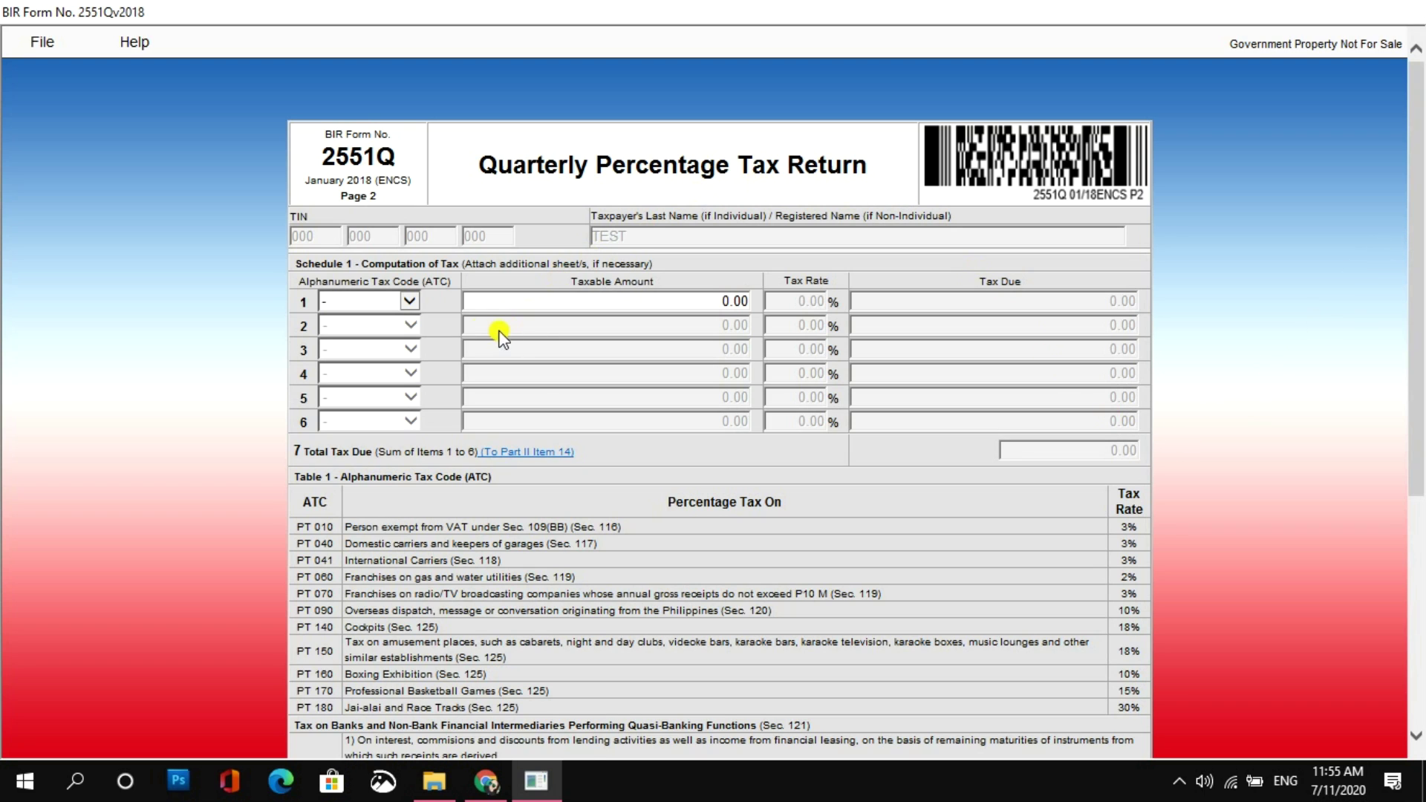
left_click(407, 303)
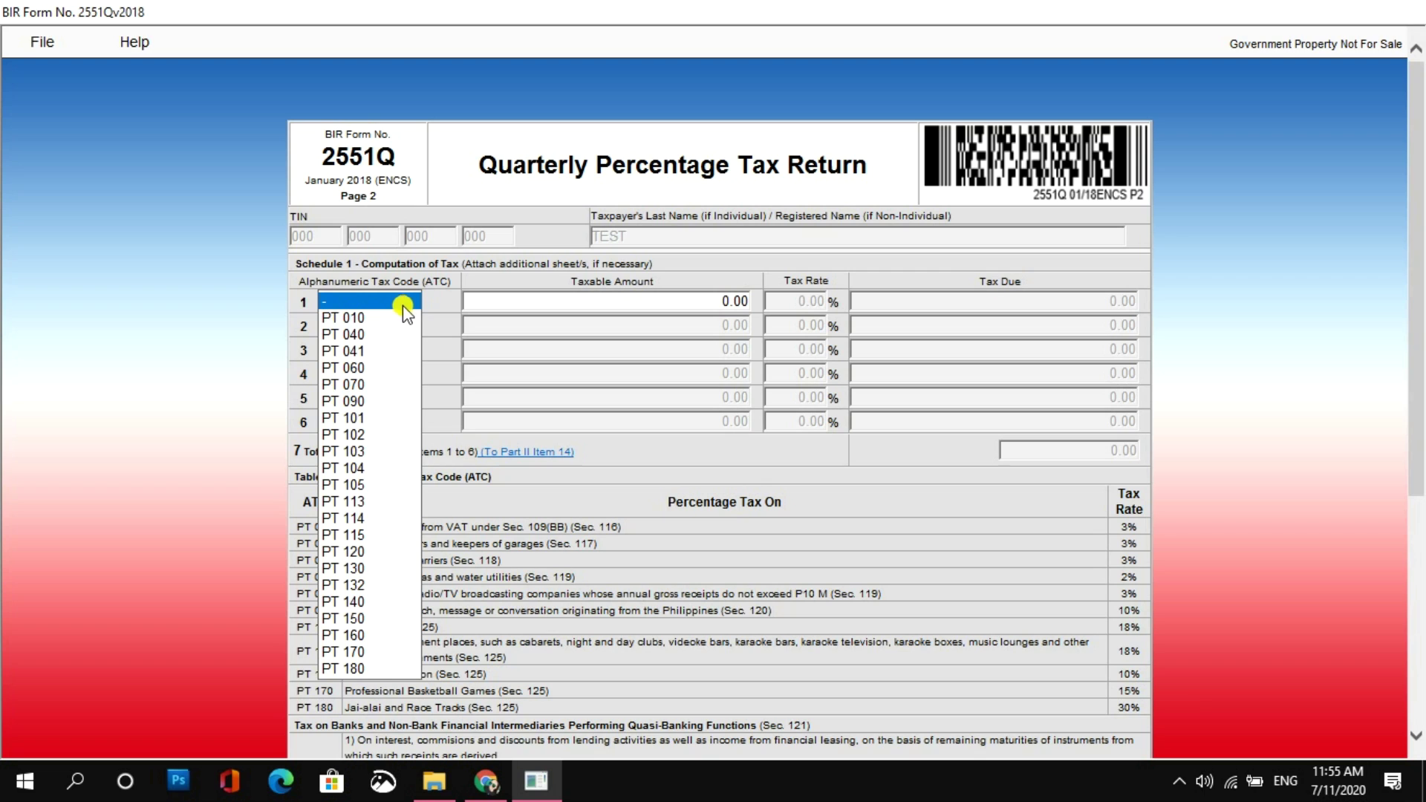
left_click(401, 319)
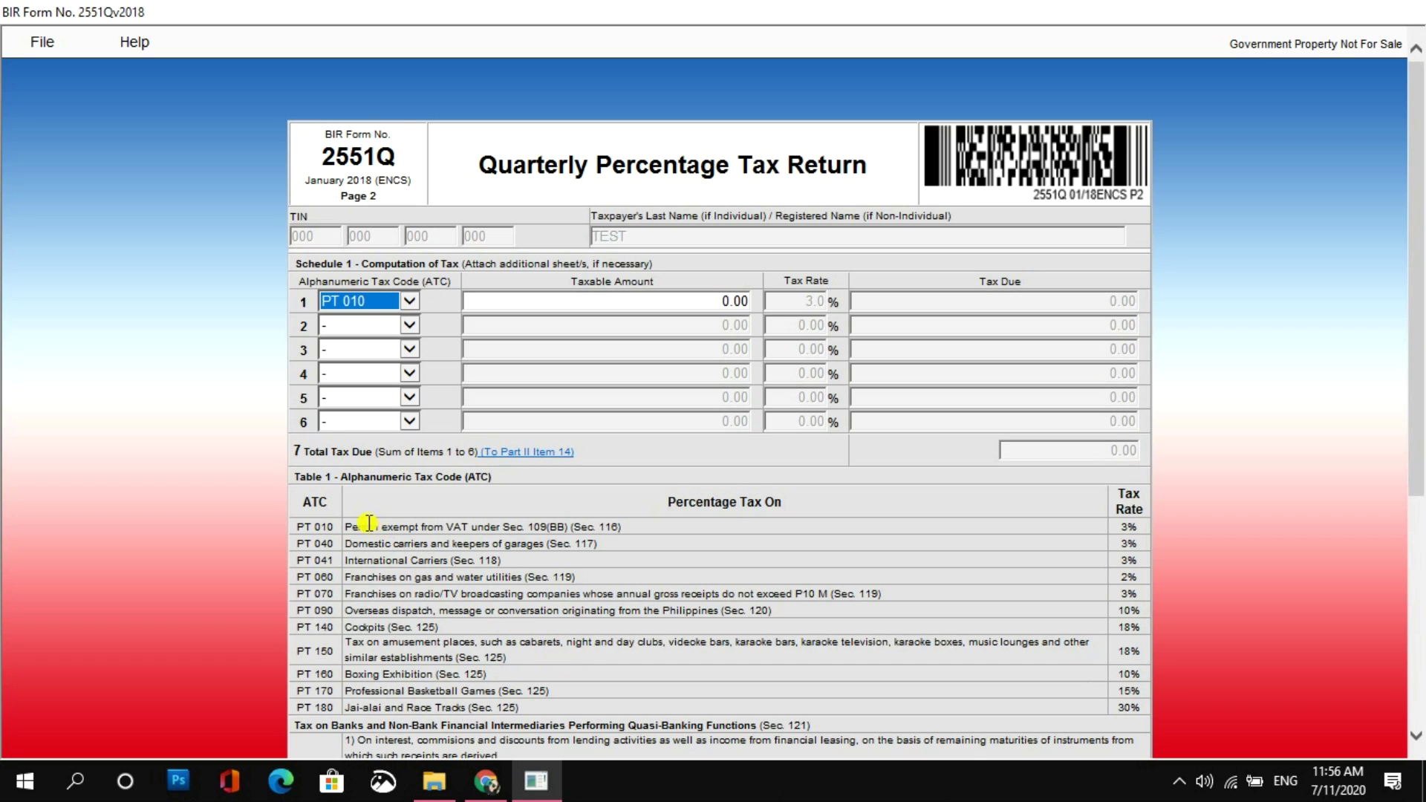
left_click_drag(350, 529, 421, 511)
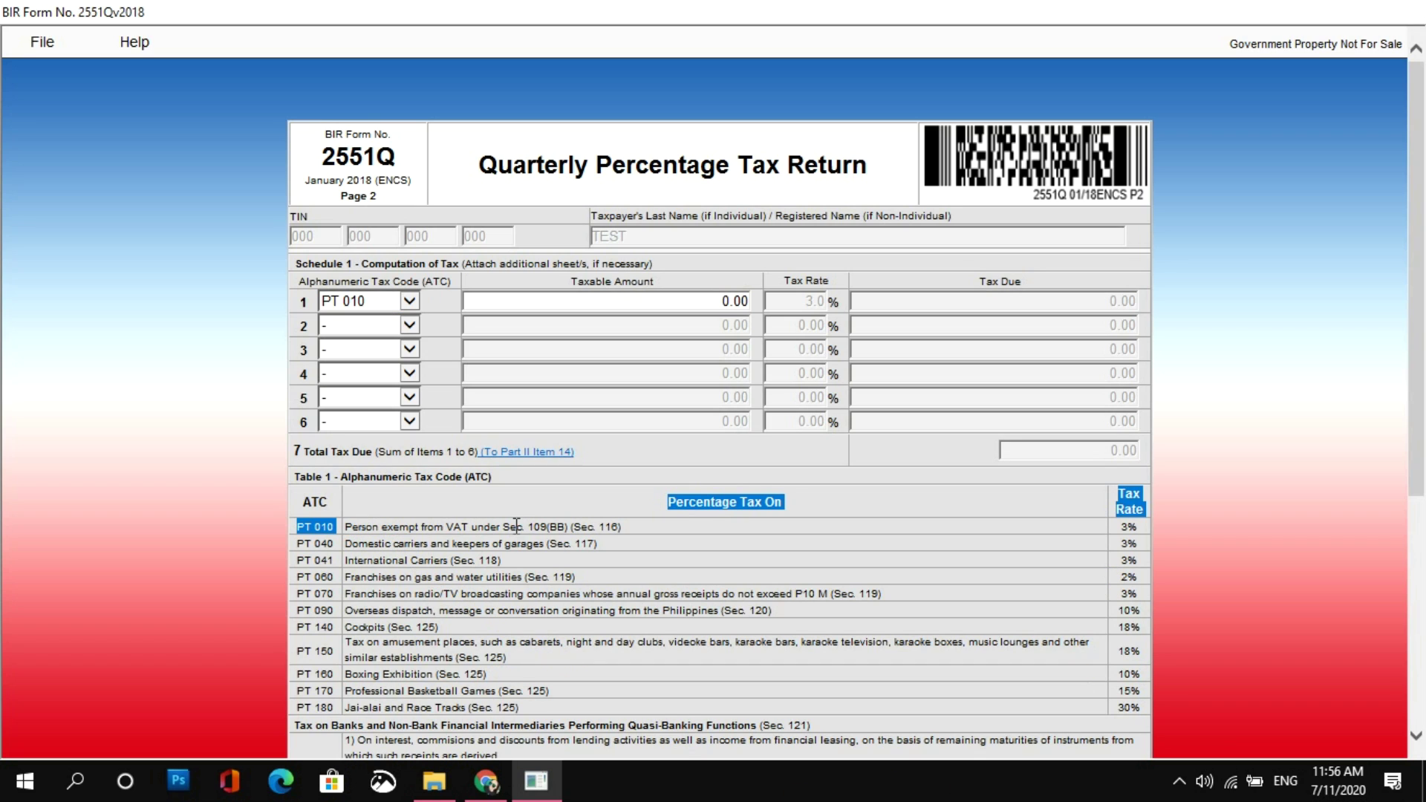
left_click(416, 542)
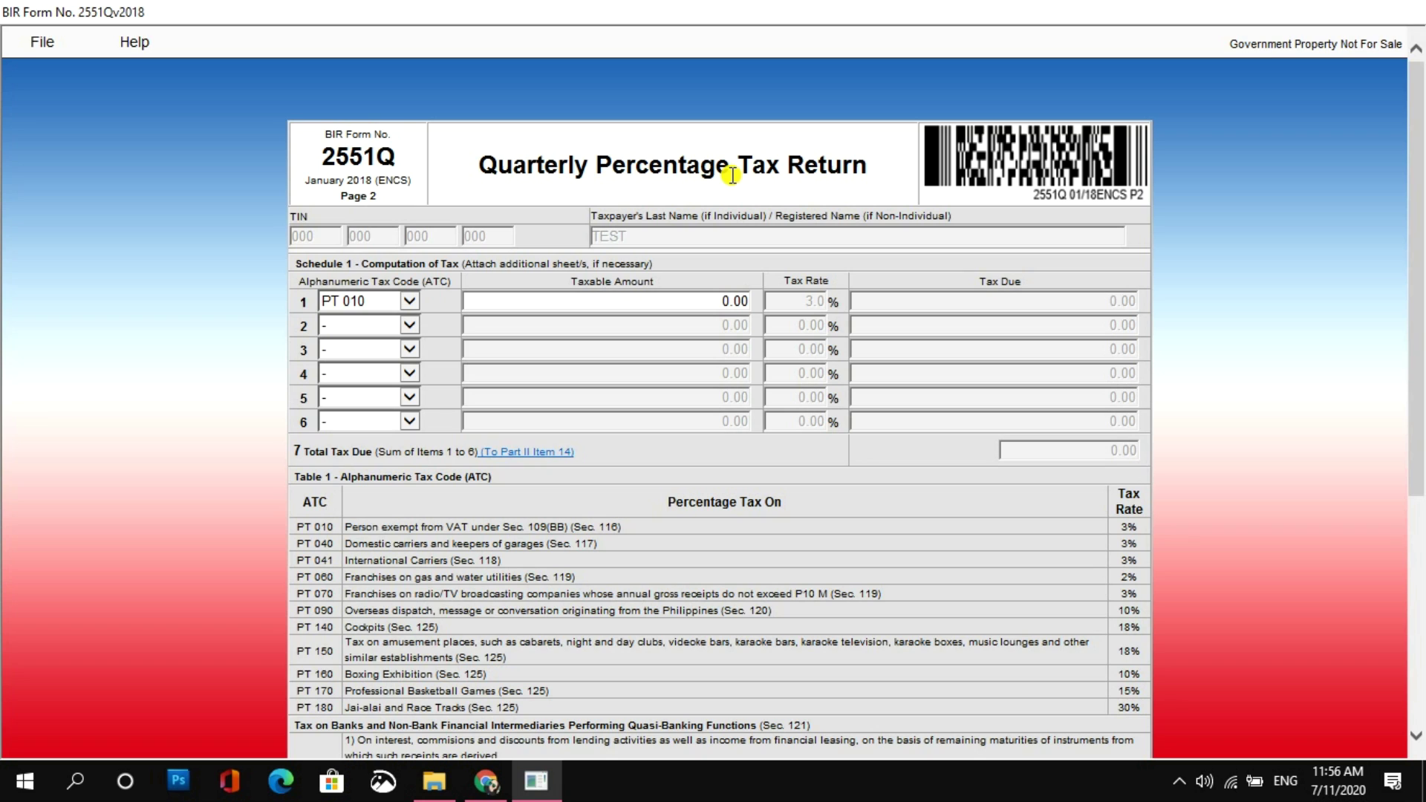
Enter 85,000 as row 1's taxable amount so tax due computes to 2,550.00.
left_click(624, 297)
type("85000")
left_click(768, 364)
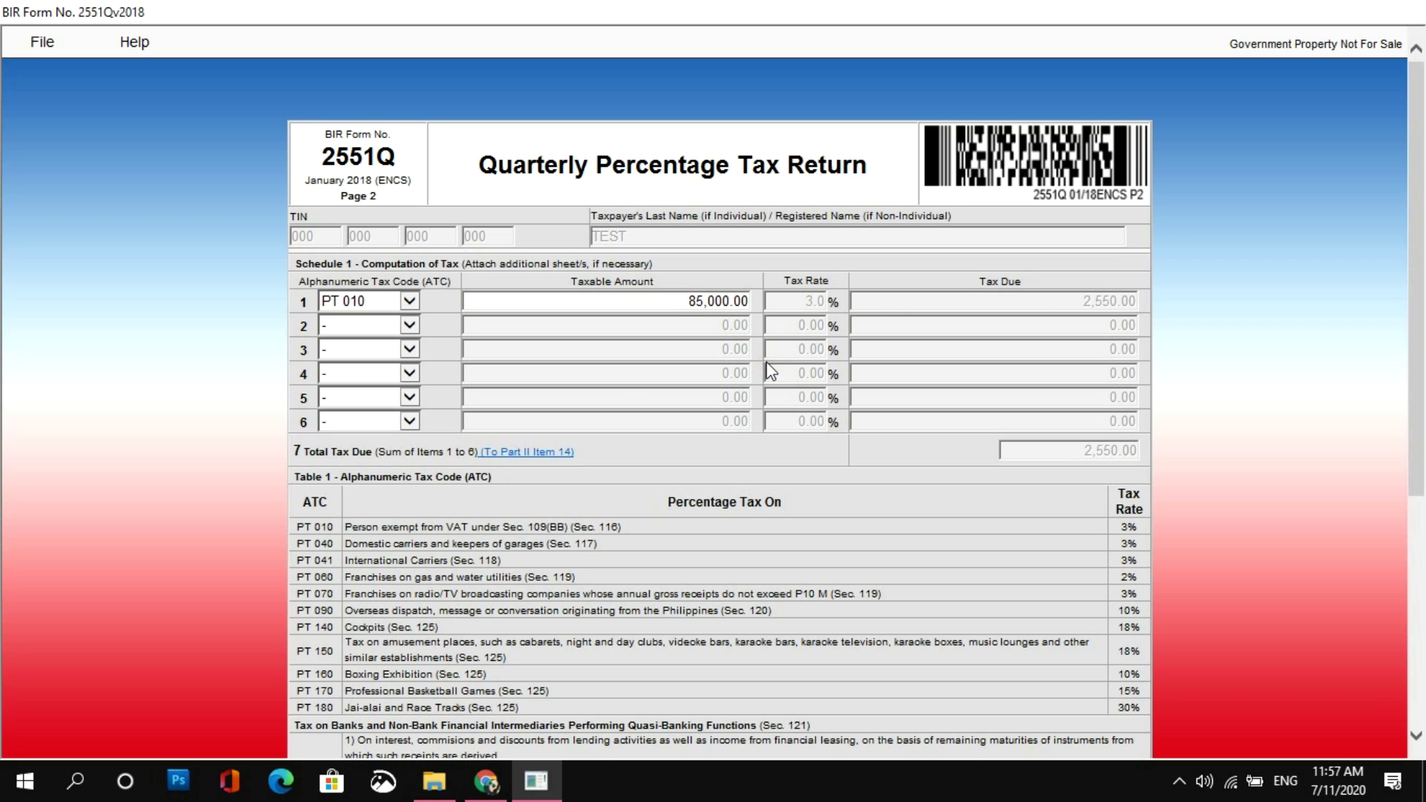
left_click(1035, 313)
scroll(1420, 327, "down", 5)
scroll(720, 401, "down", 1)
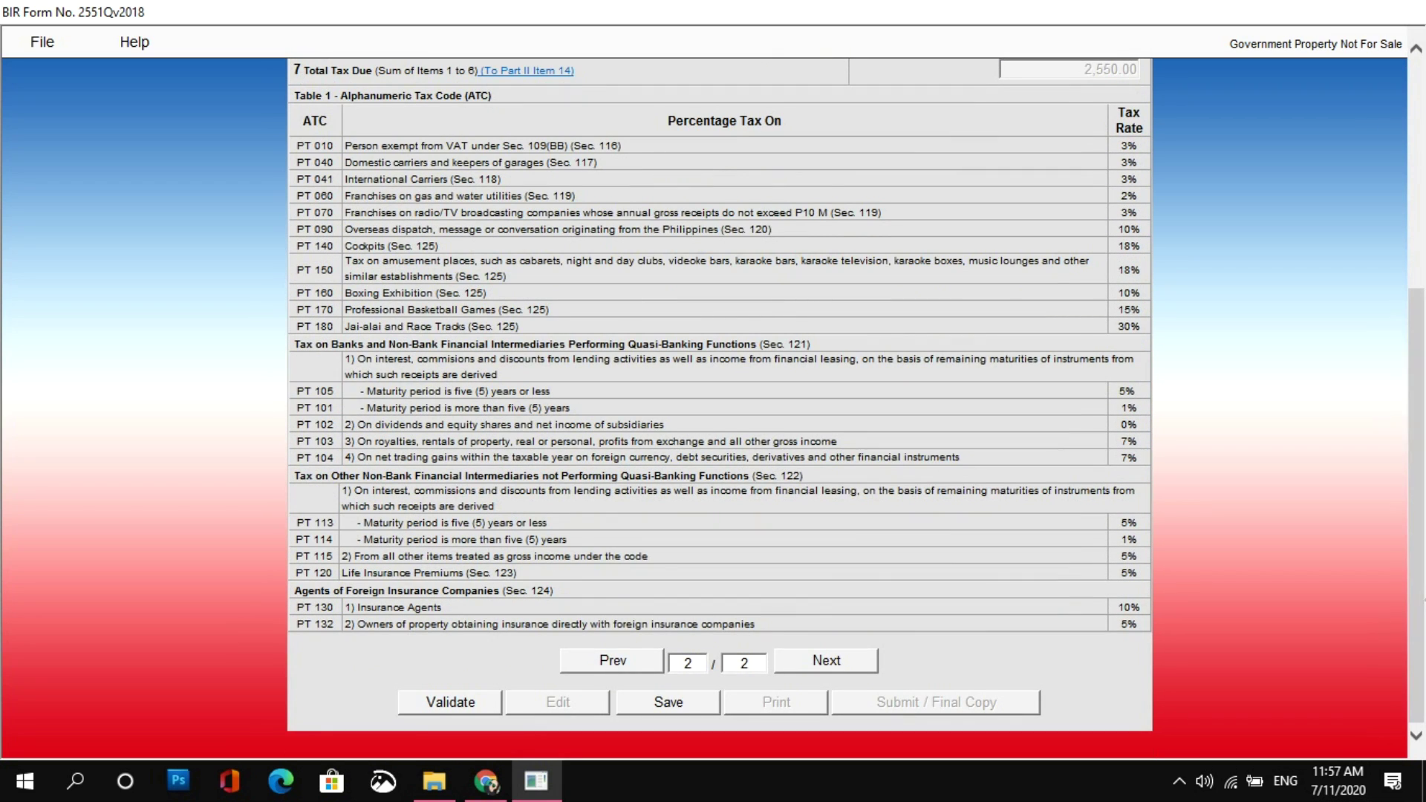
Return to page 1 and review Part II showing 2,550.00 total tax due.
left_click(634, 670)
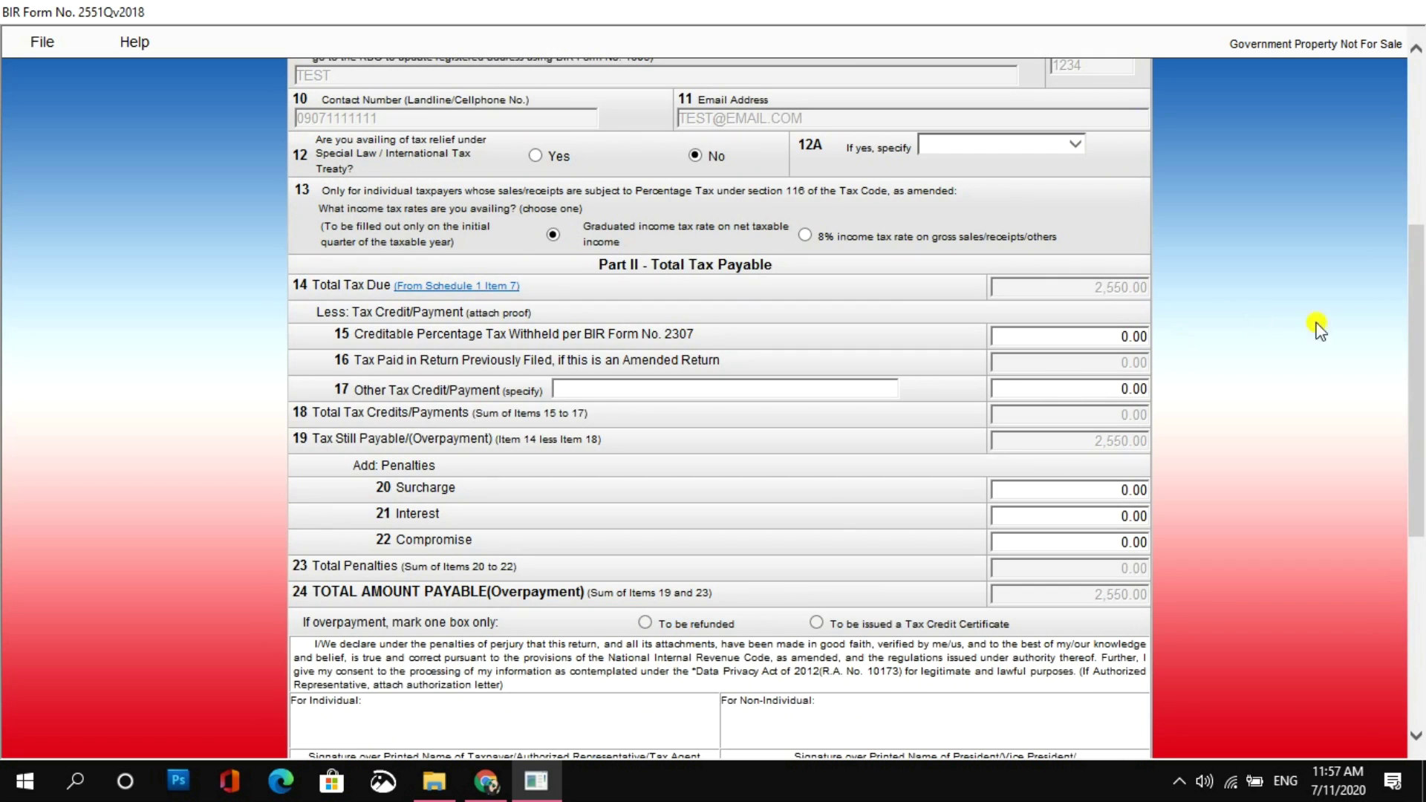
scroll(719, 408, "up", 2)
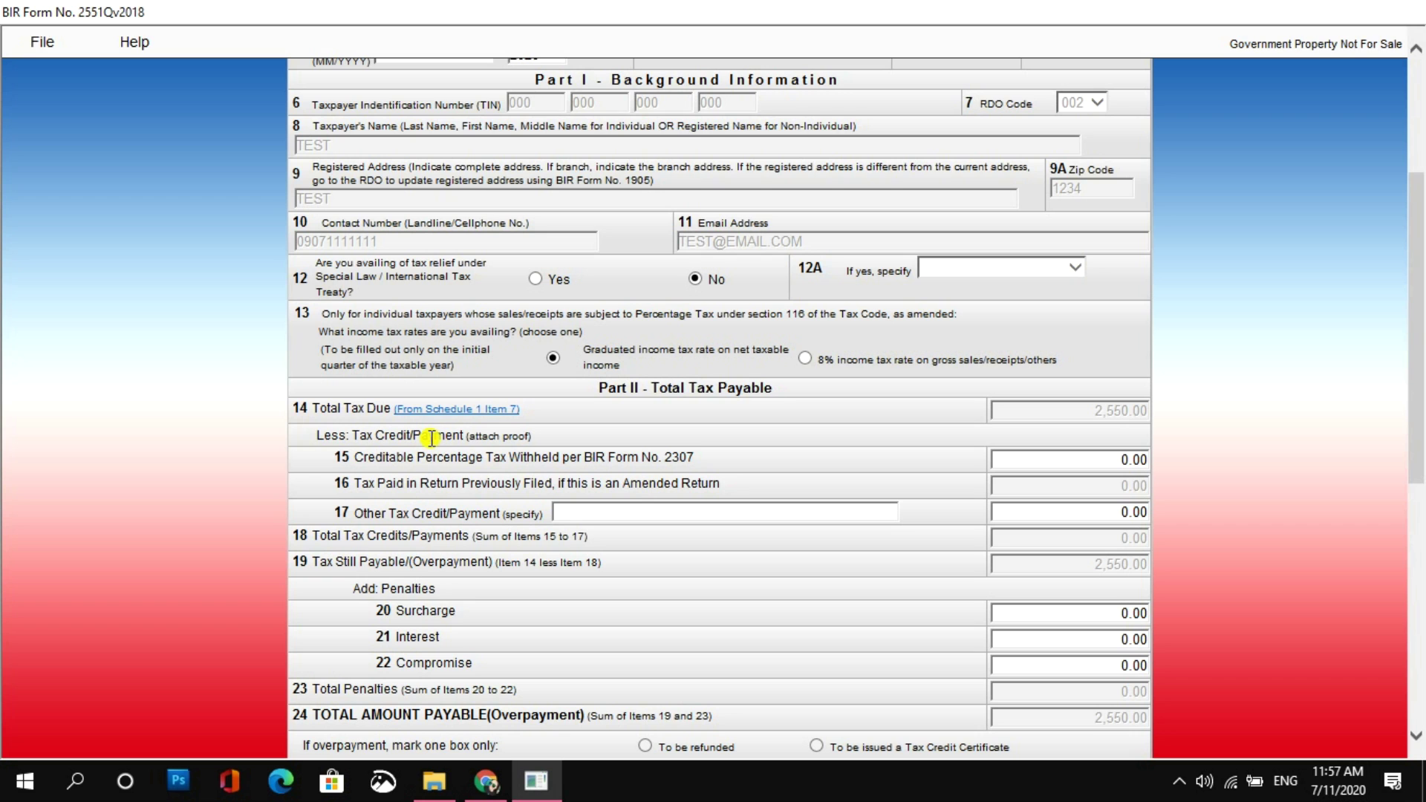
scroll(1418, 442, "up", 1)
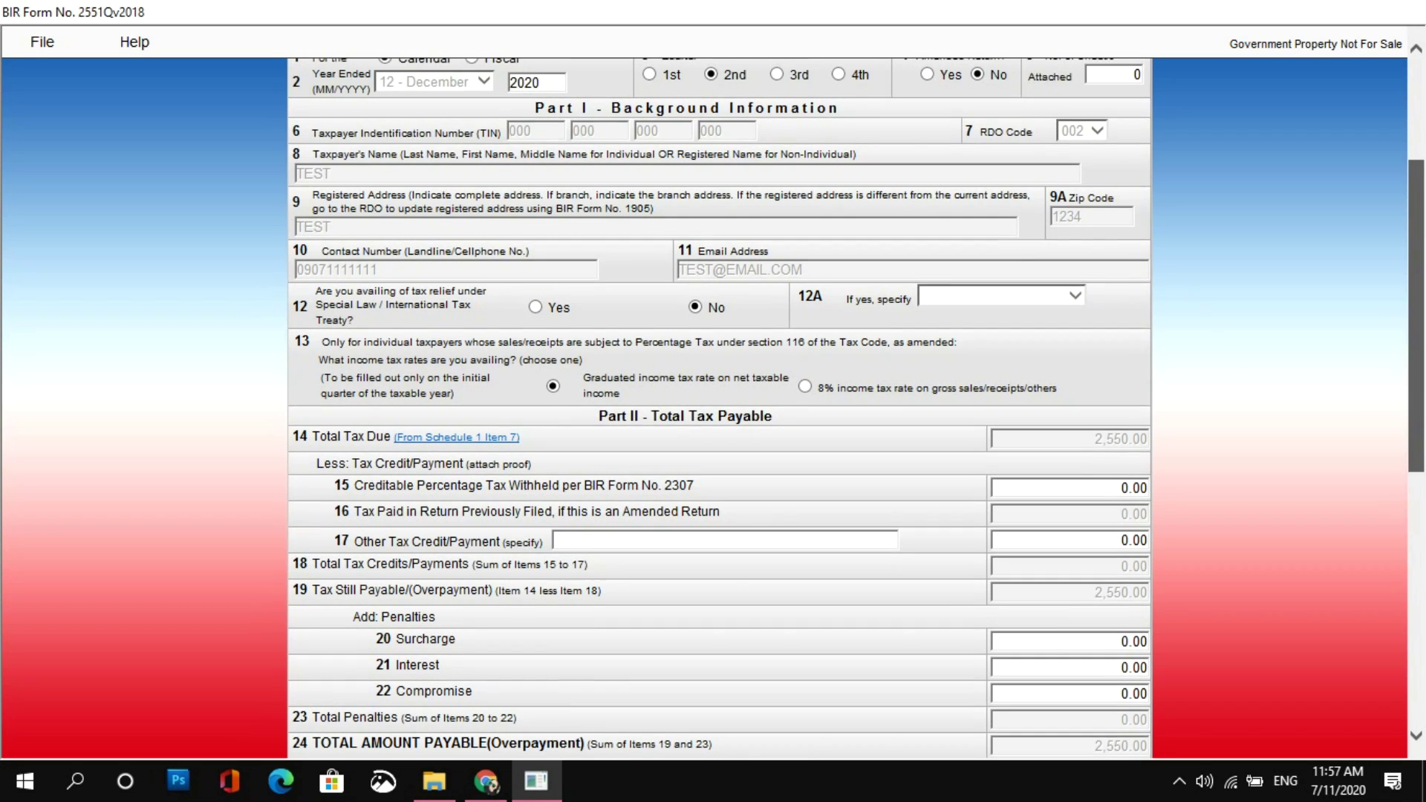
scroll(1418, 442, "up", 1)
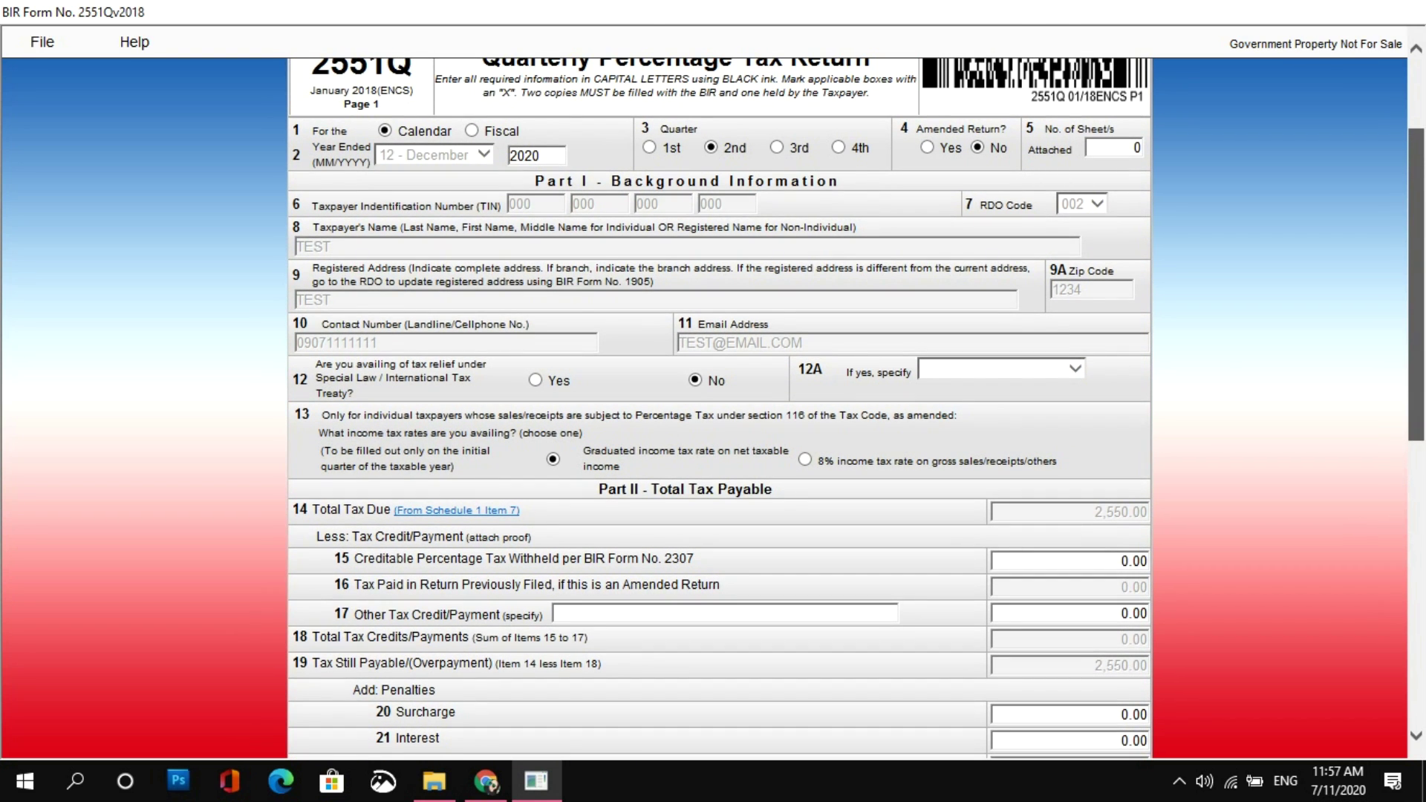
scroll(1418, 460, "down", 3)
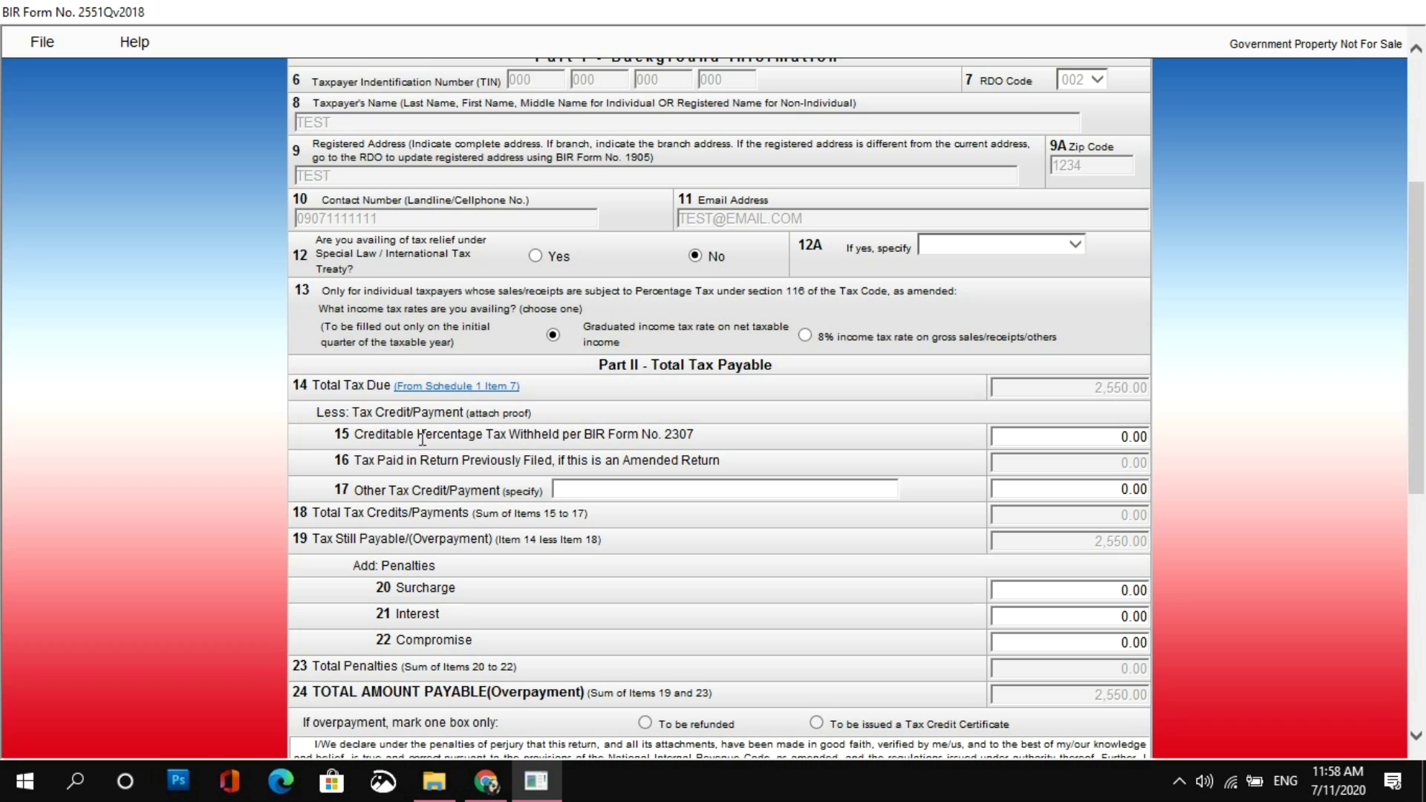
left_click(422, 438)
left_click(1117, 437)
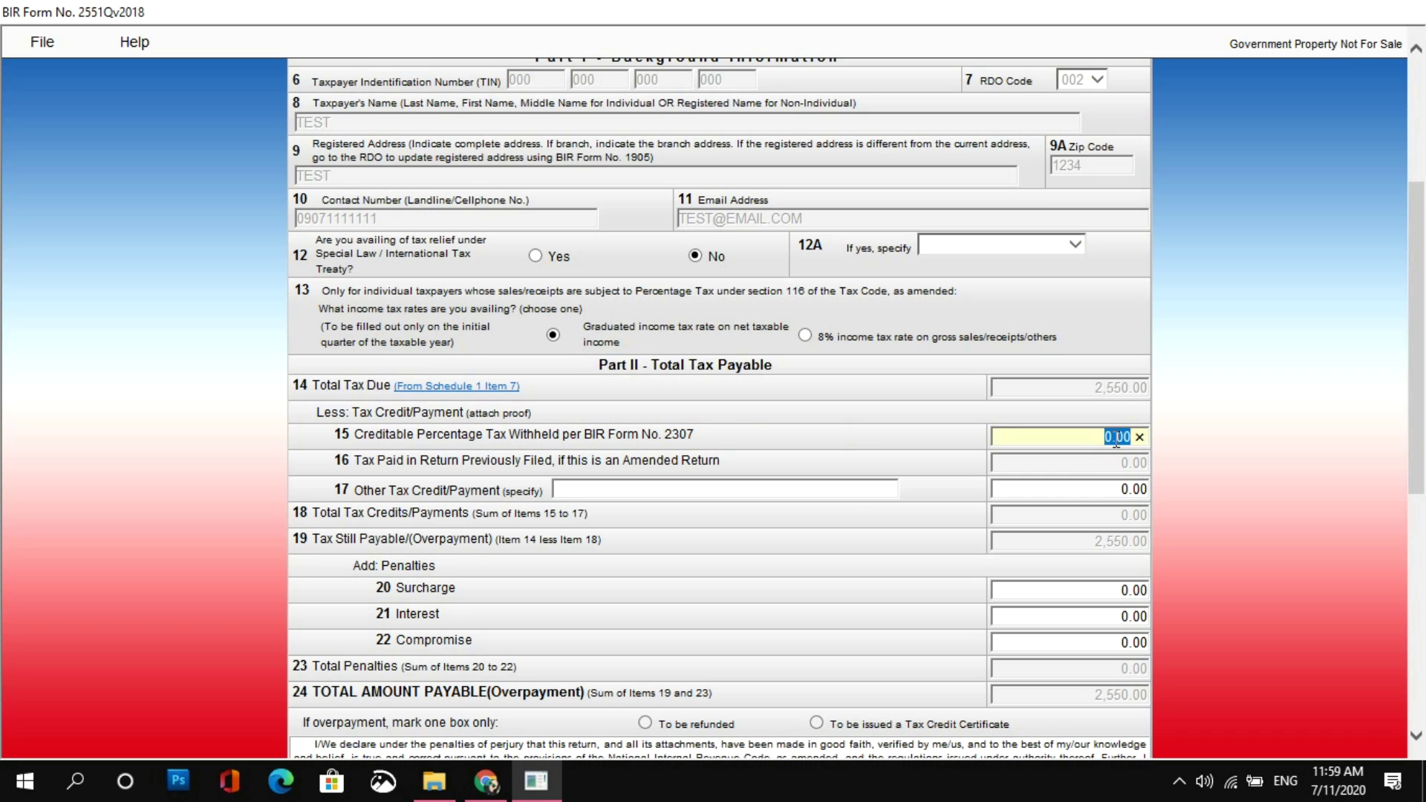
Enter 10,000 as item 15 creditable tax withheld, then inspect the item 16 field.
left_click(1160, 437)
type("1")
type("0000")
left_click(988, 517)
left_click_drag(1419, 390, 1420, 435)
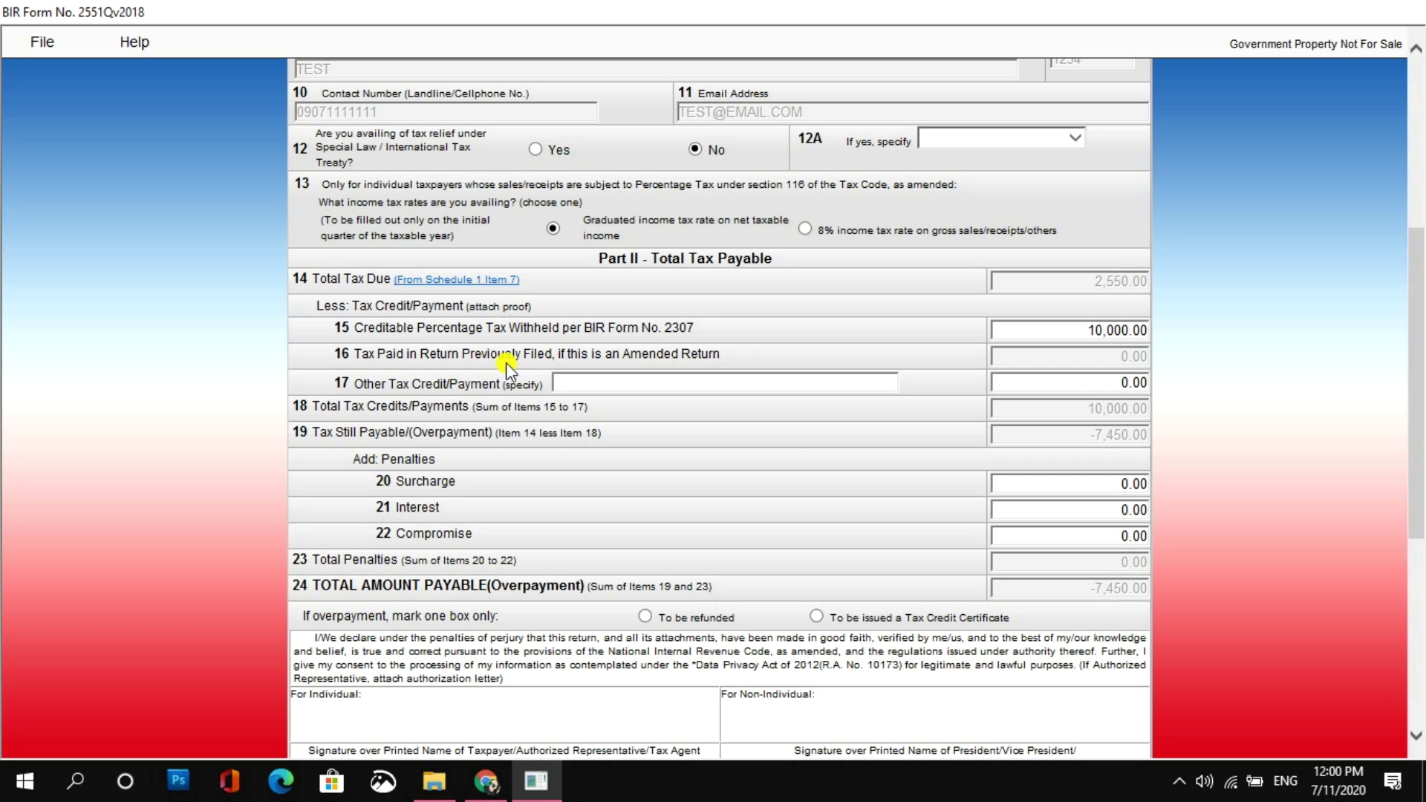
left_click(1120, 357)
left_click(1100, 355)
scroll(1100, 372, "up", 5)
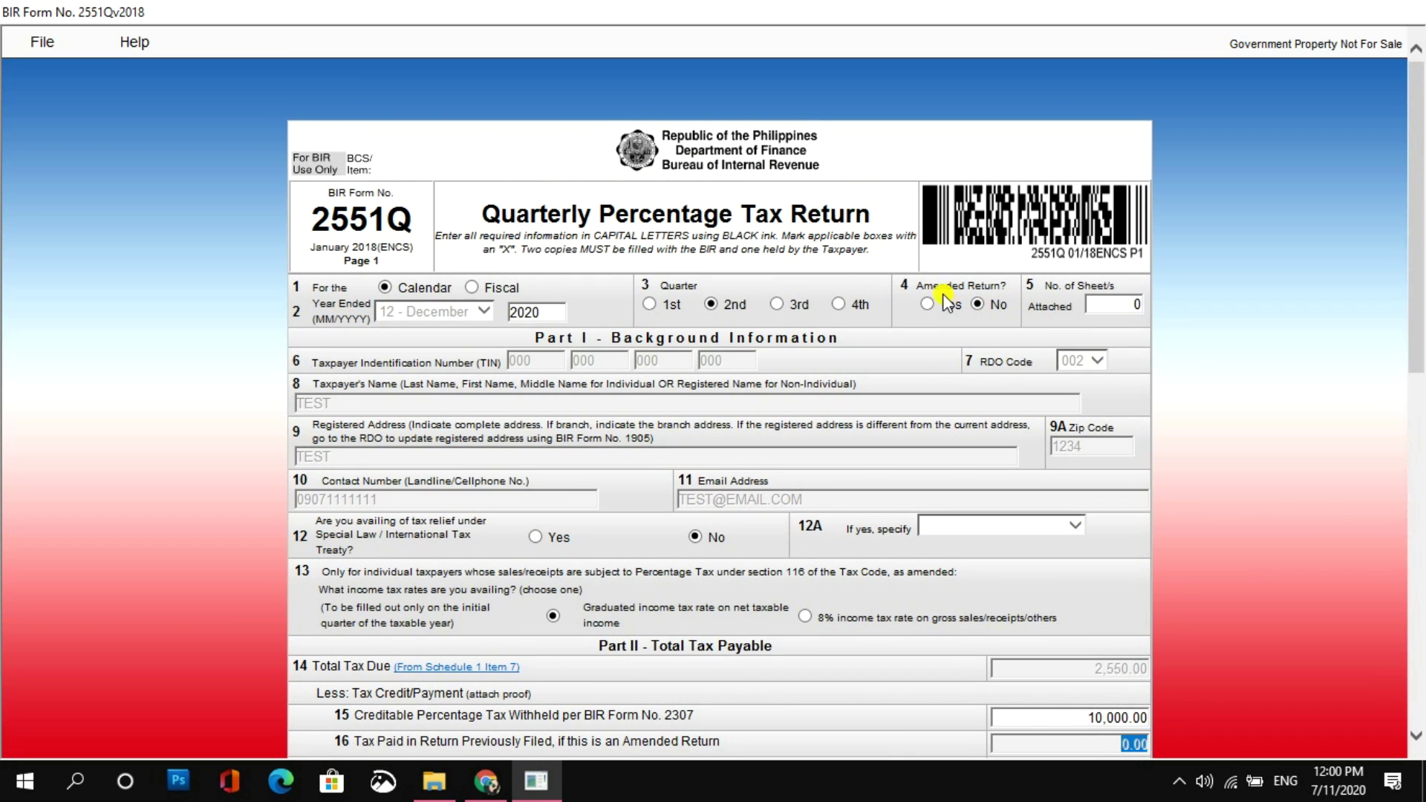
scroll(1422, 327, "down", 3)
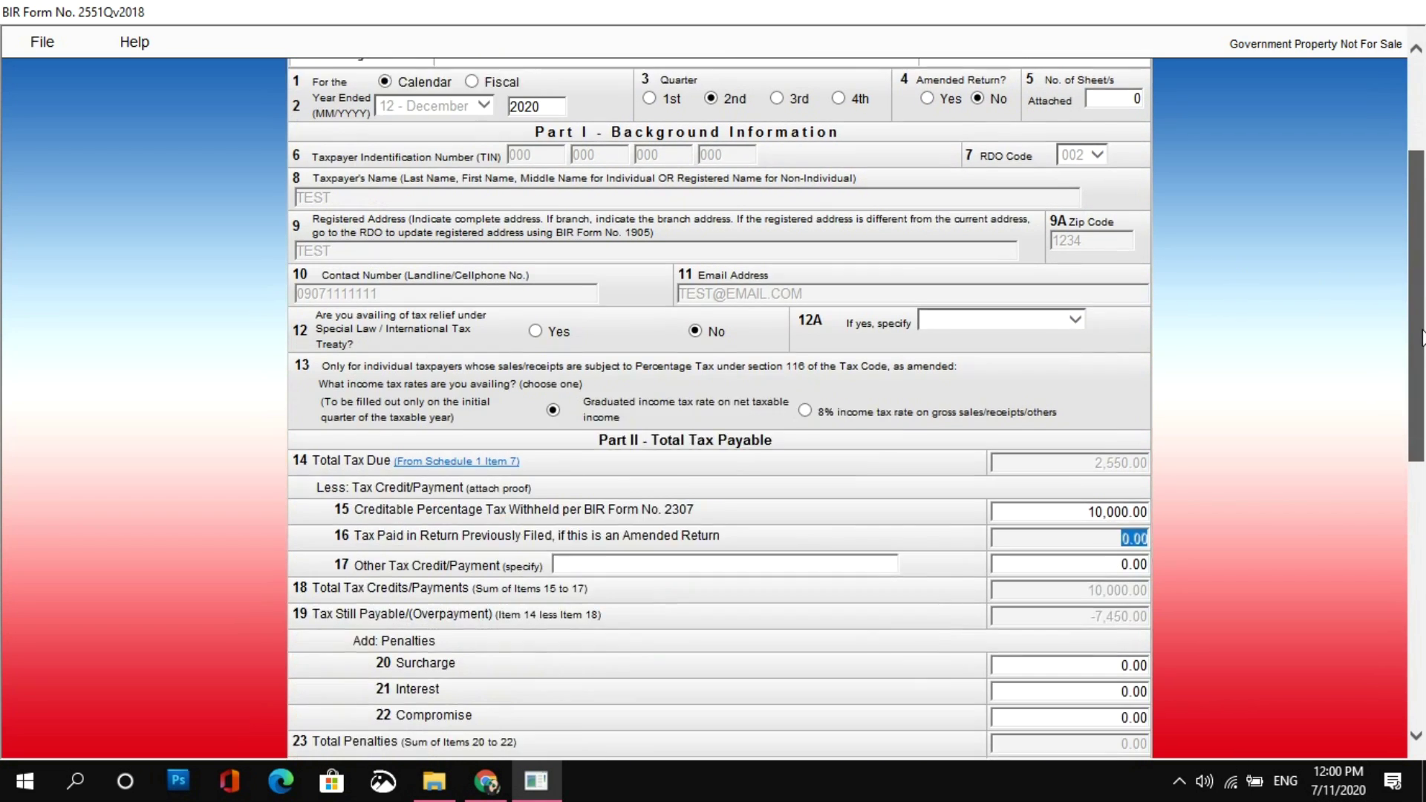
scroll(1422, 338, "up", 1)
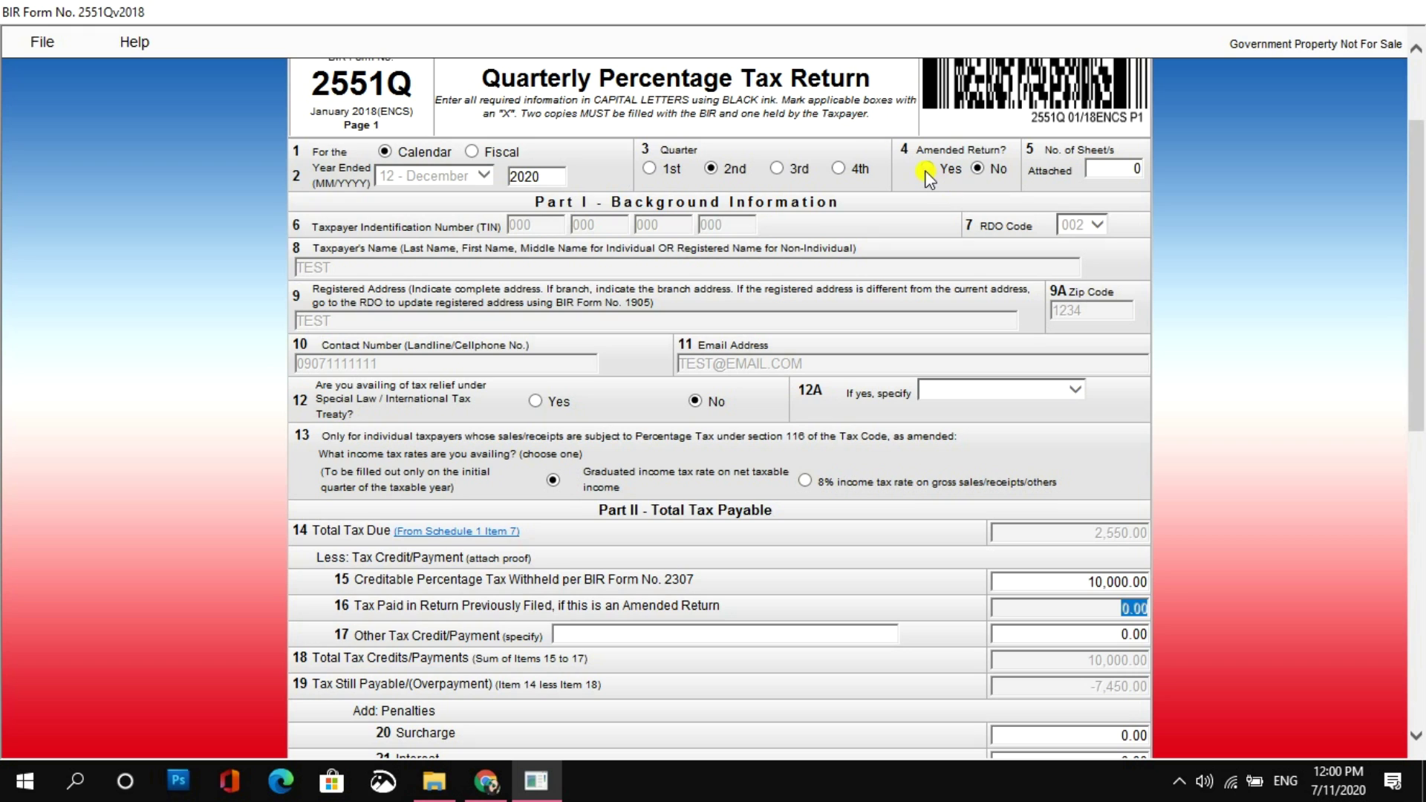
left_click(925, 171)
left_click(1074, 606)
left_click(947, 217)
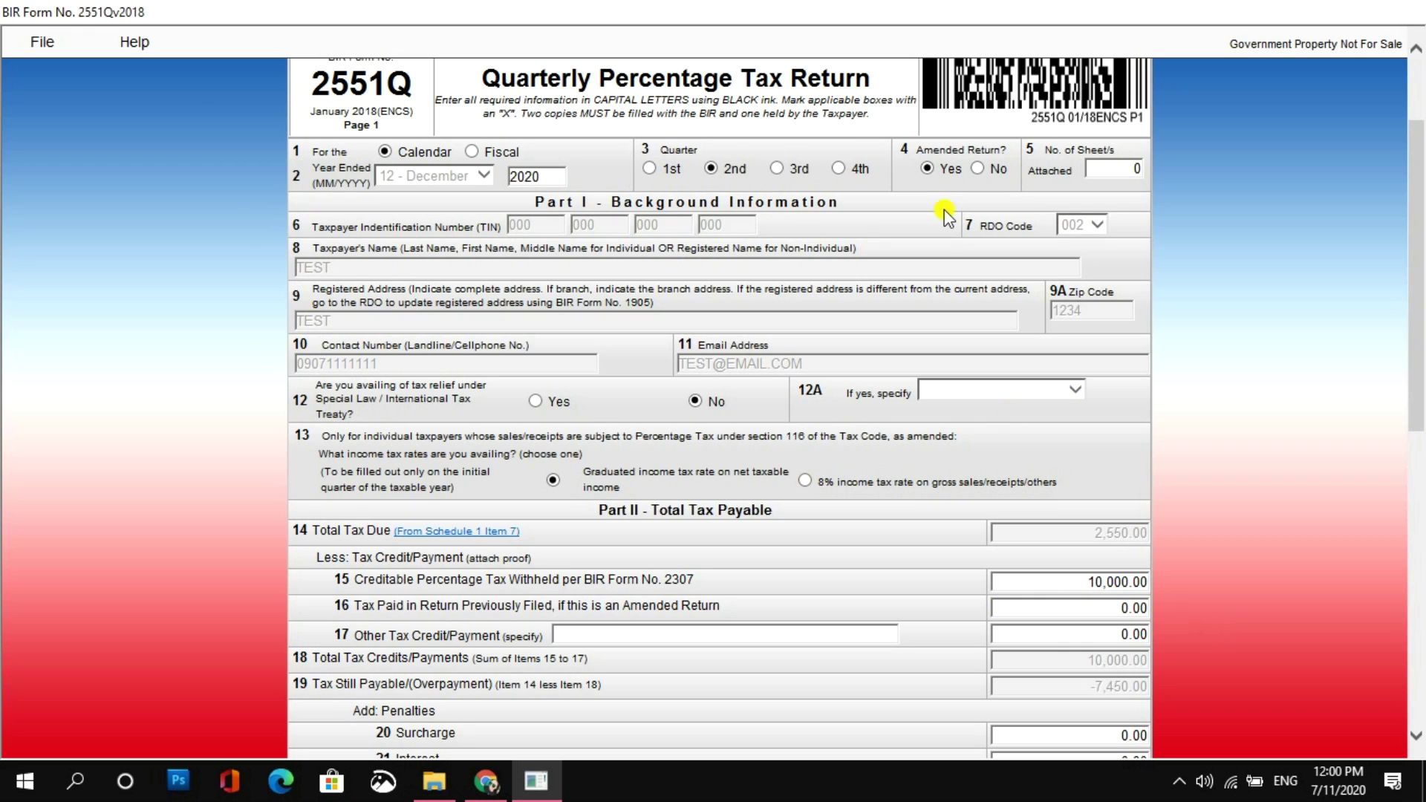
left_click(975, 170)
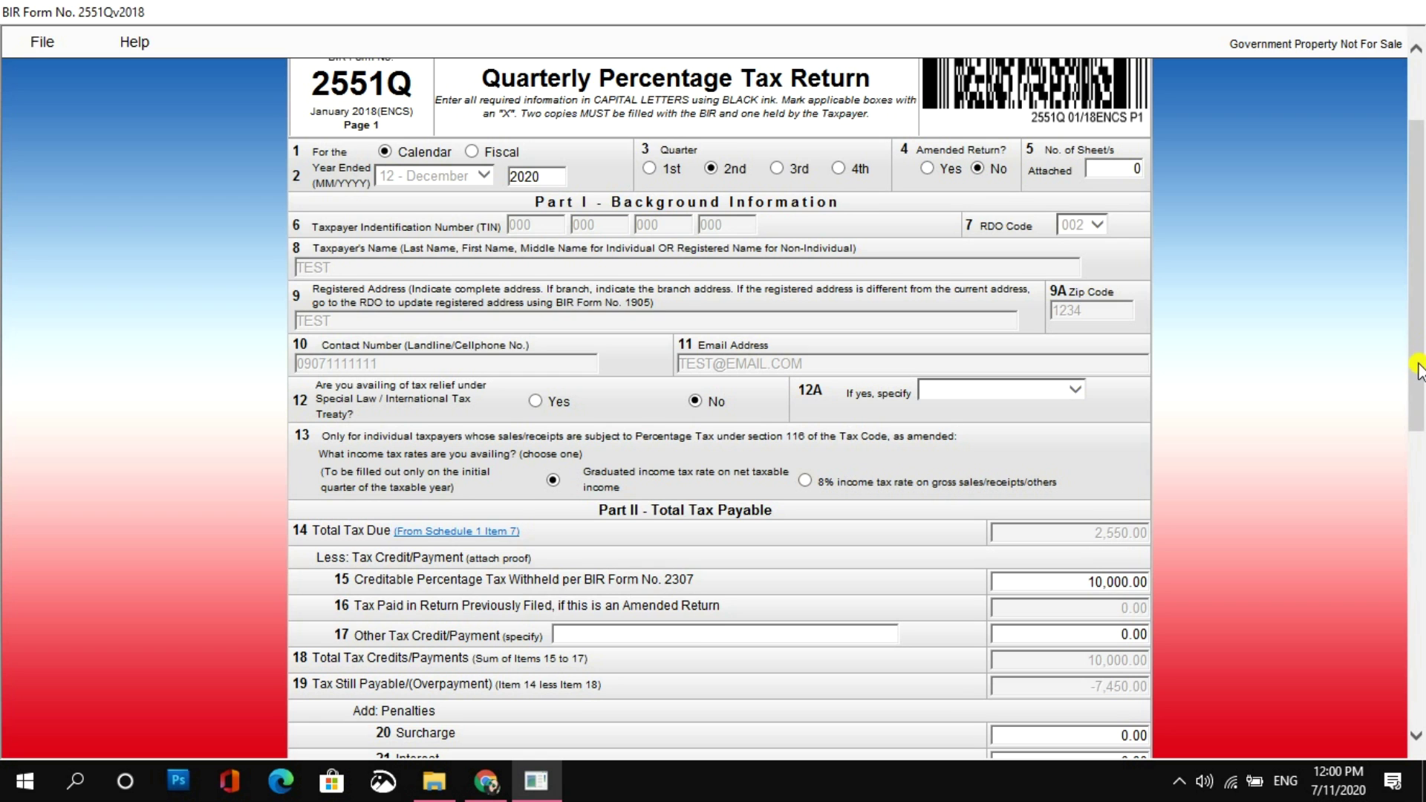
scroll(1415, 453, "down", 3)
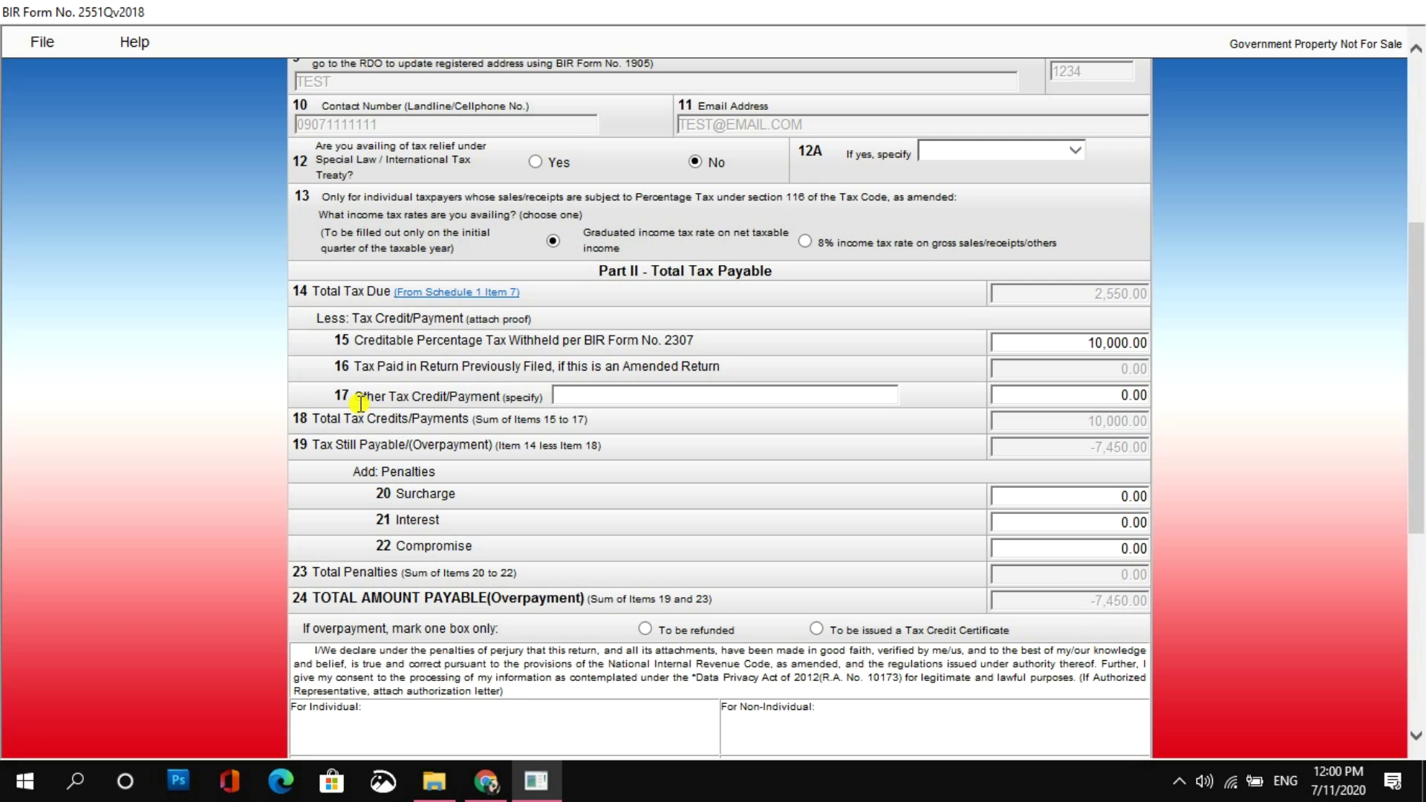
left_click(639, 398)
left_click(1112, 395)
left_click(1009, 426)
left_click_drag(1417, 460, 1417, 513)
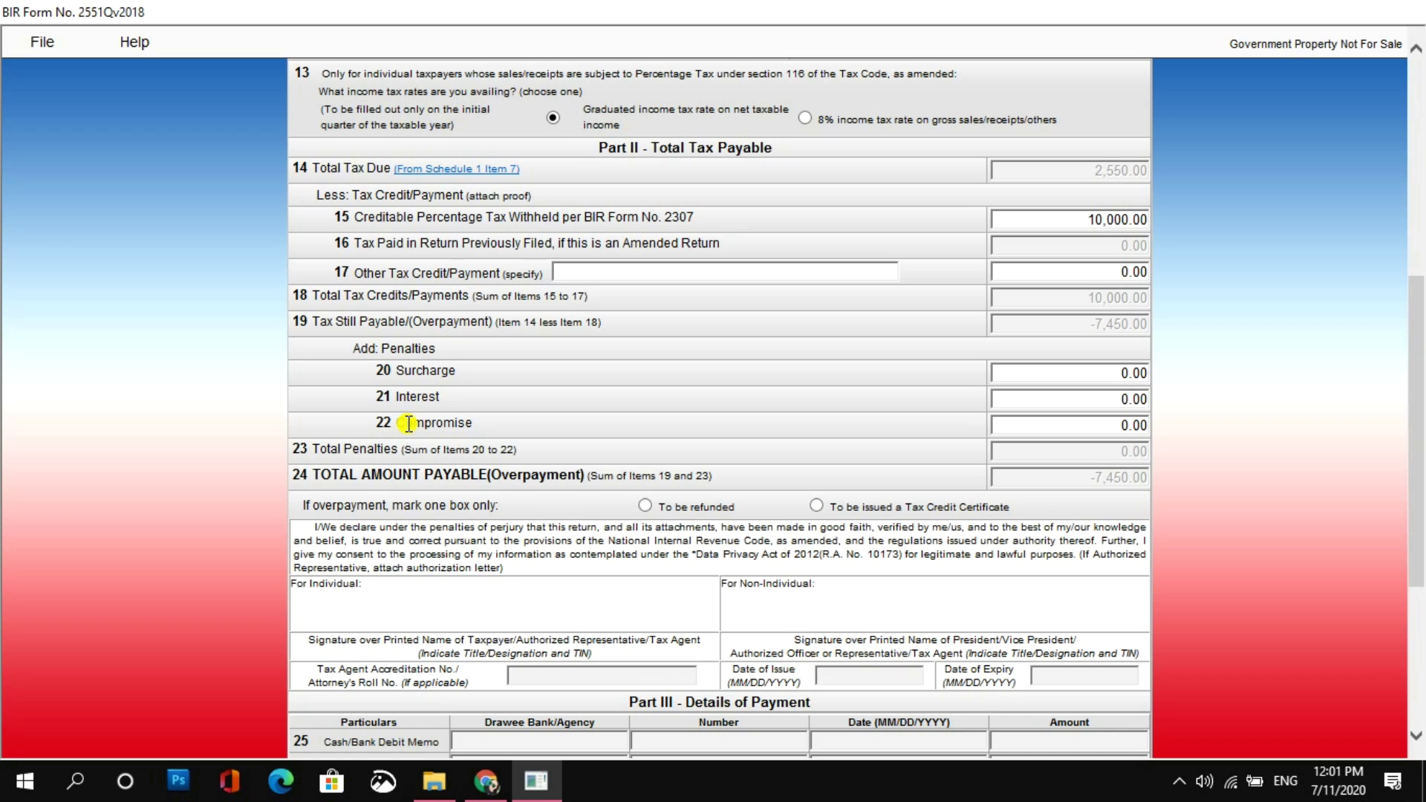
left_click(1106, 376)
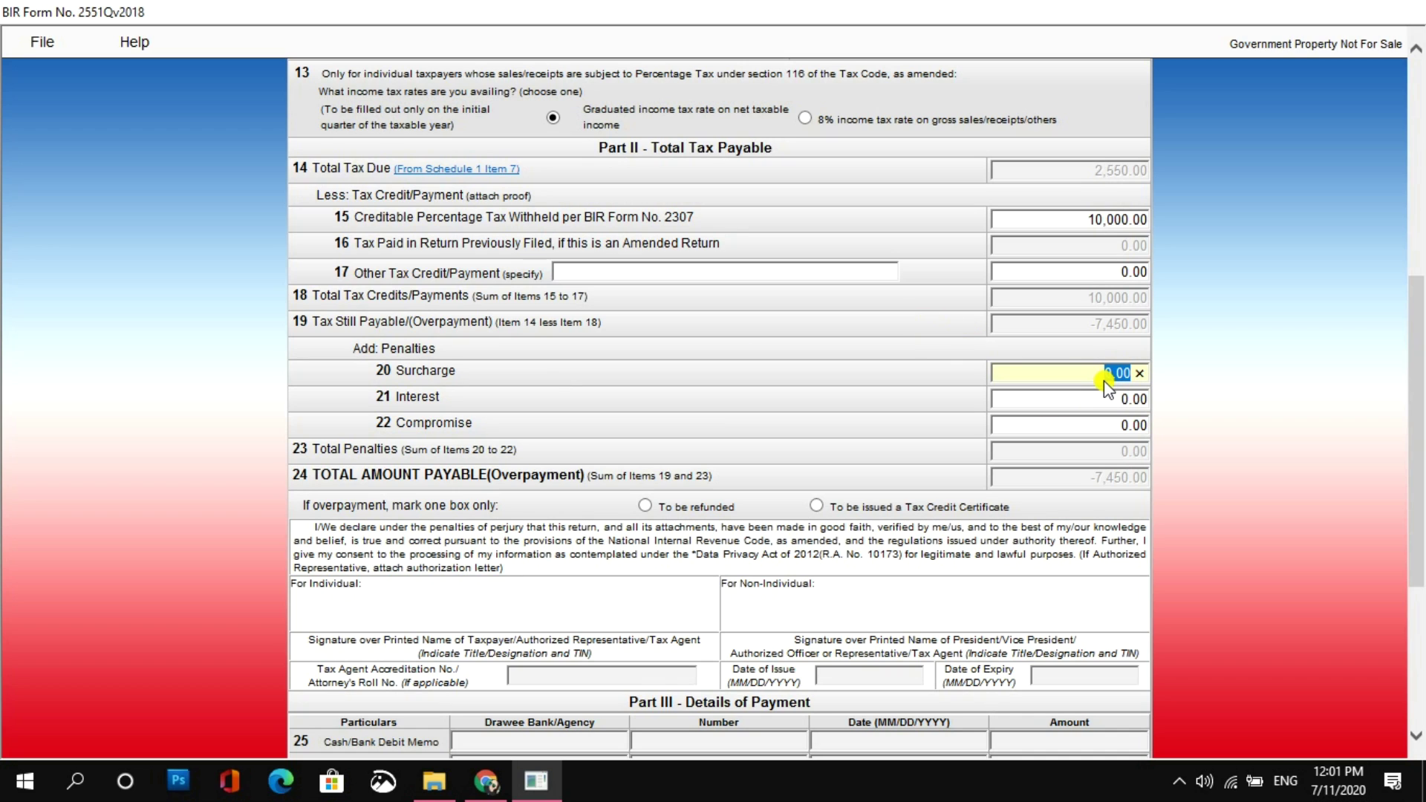
scroll(1107, 386, "up", 3)
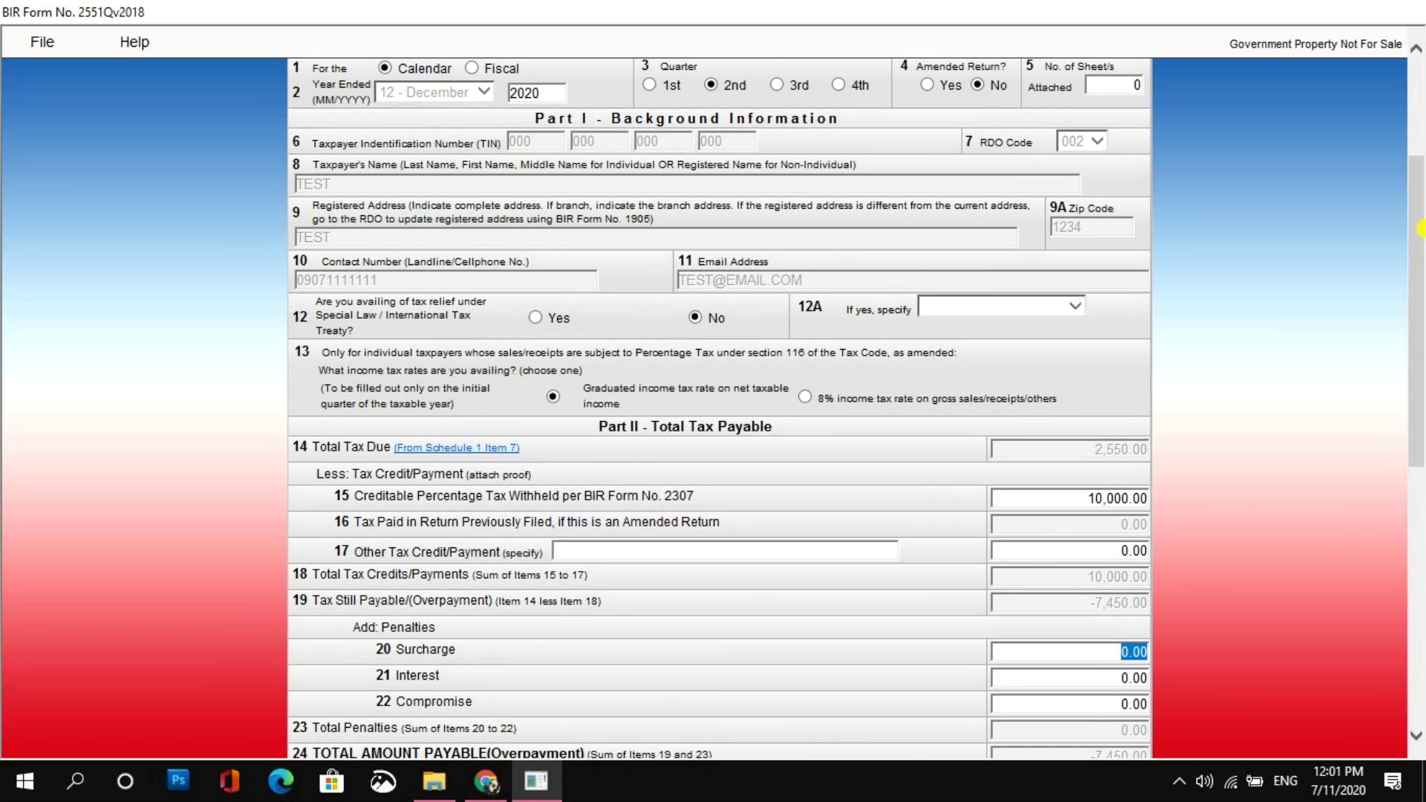
scroll(720, 409, "down", 1)
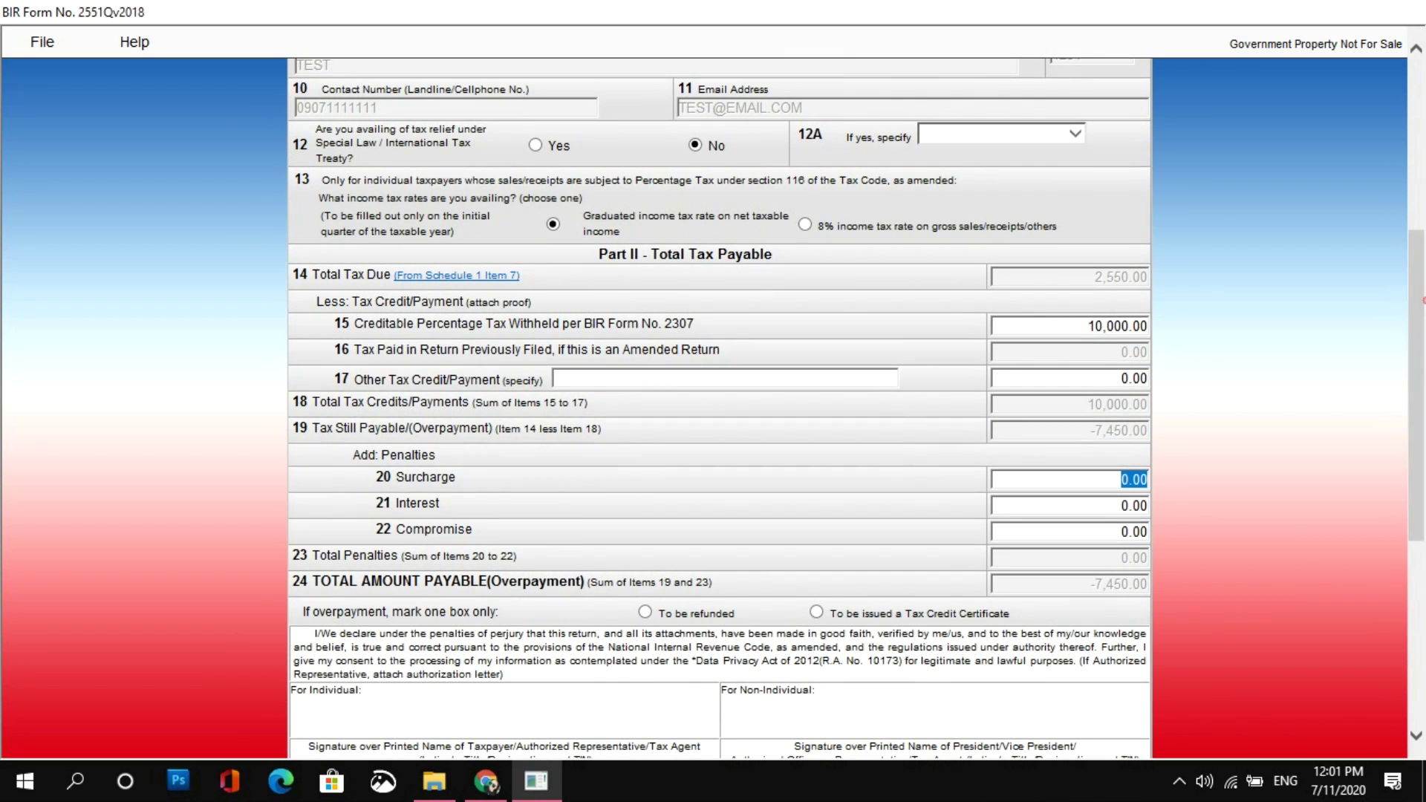
left_click(1091, 485)
left_click(1056, 497)
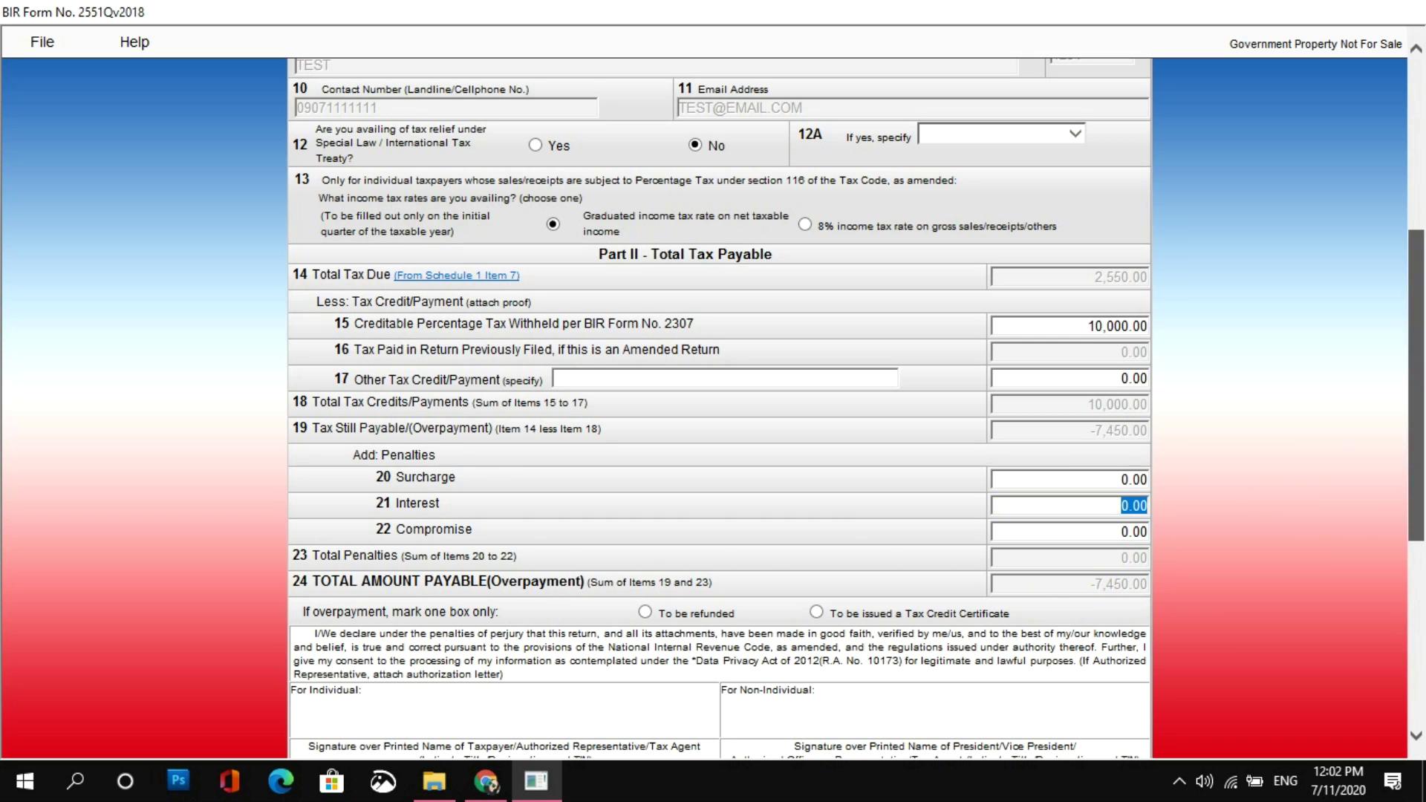
Mark the -7,450.00 overpayment To be refunded rather than a tax credit certificate.
scroll(891, 579, "down", 3)
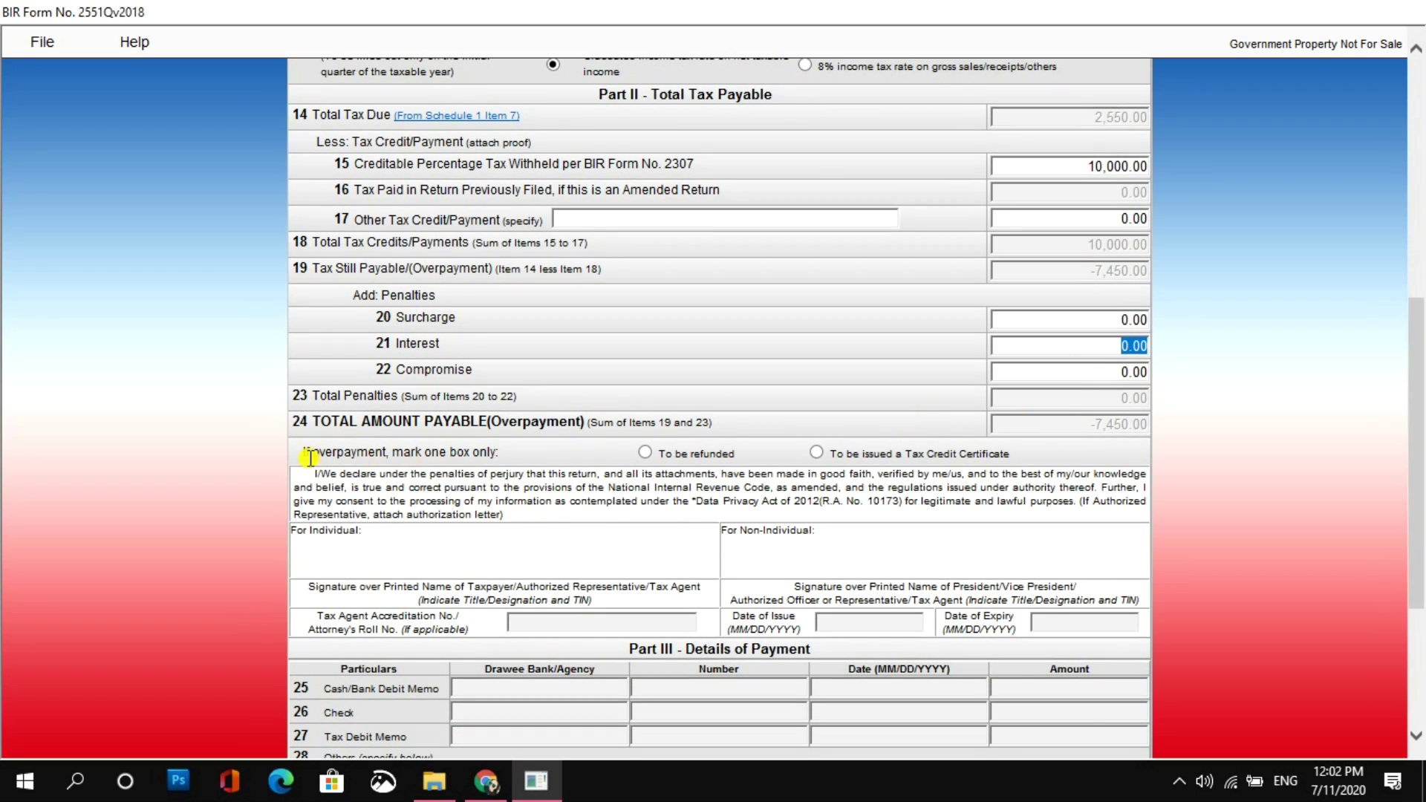
left_click_drag(294, 454, 906, 466)
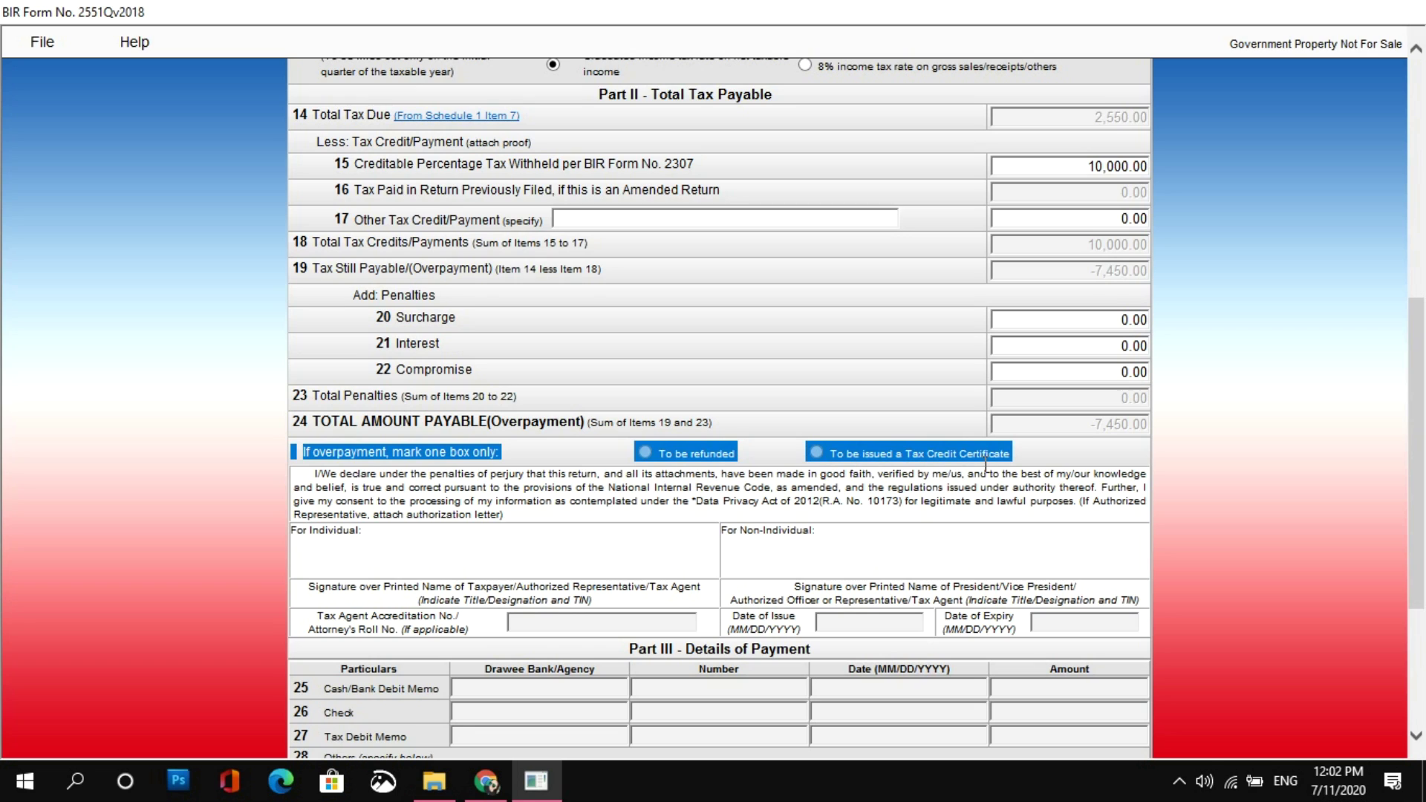
left_click(603, 511)
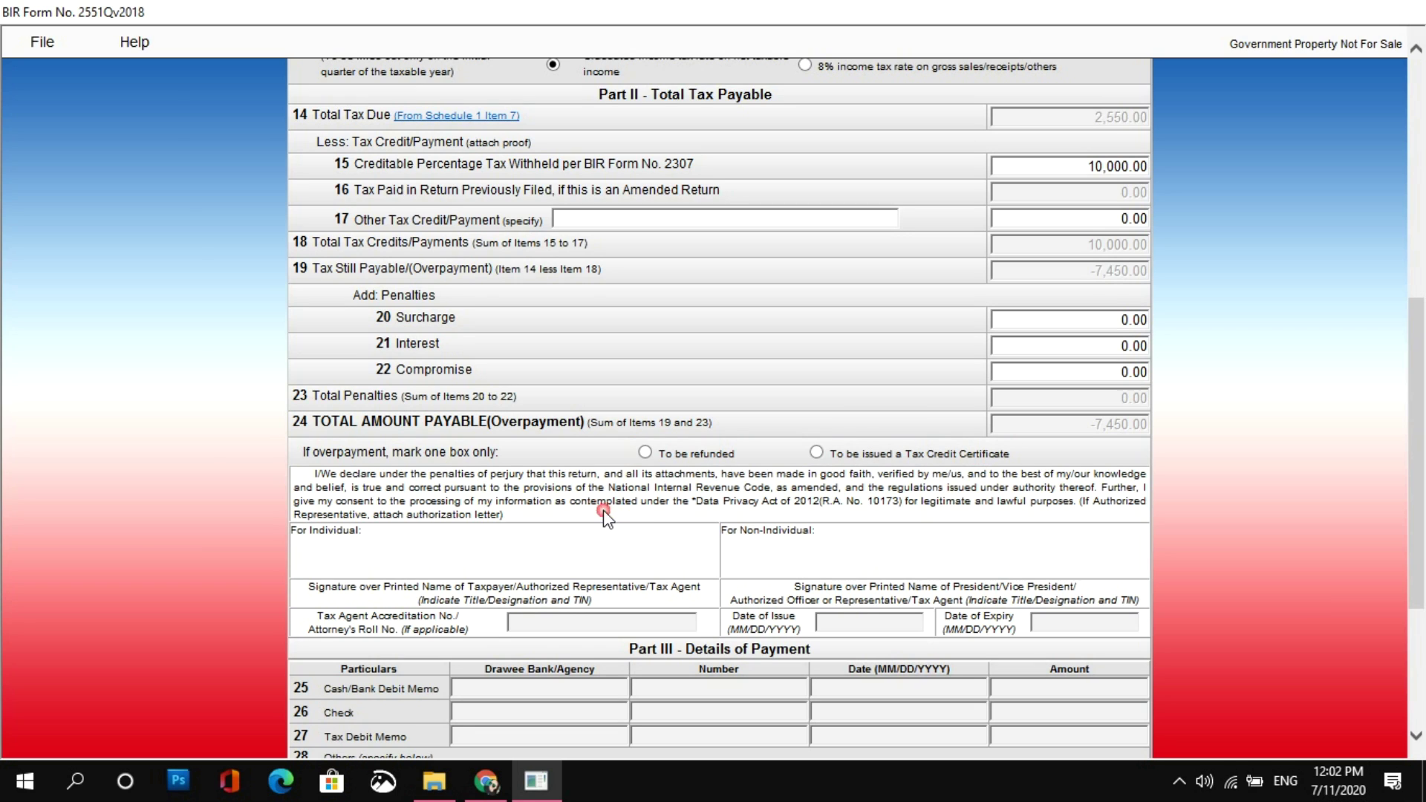
left_click(646, 453)
left_click(816, 454)
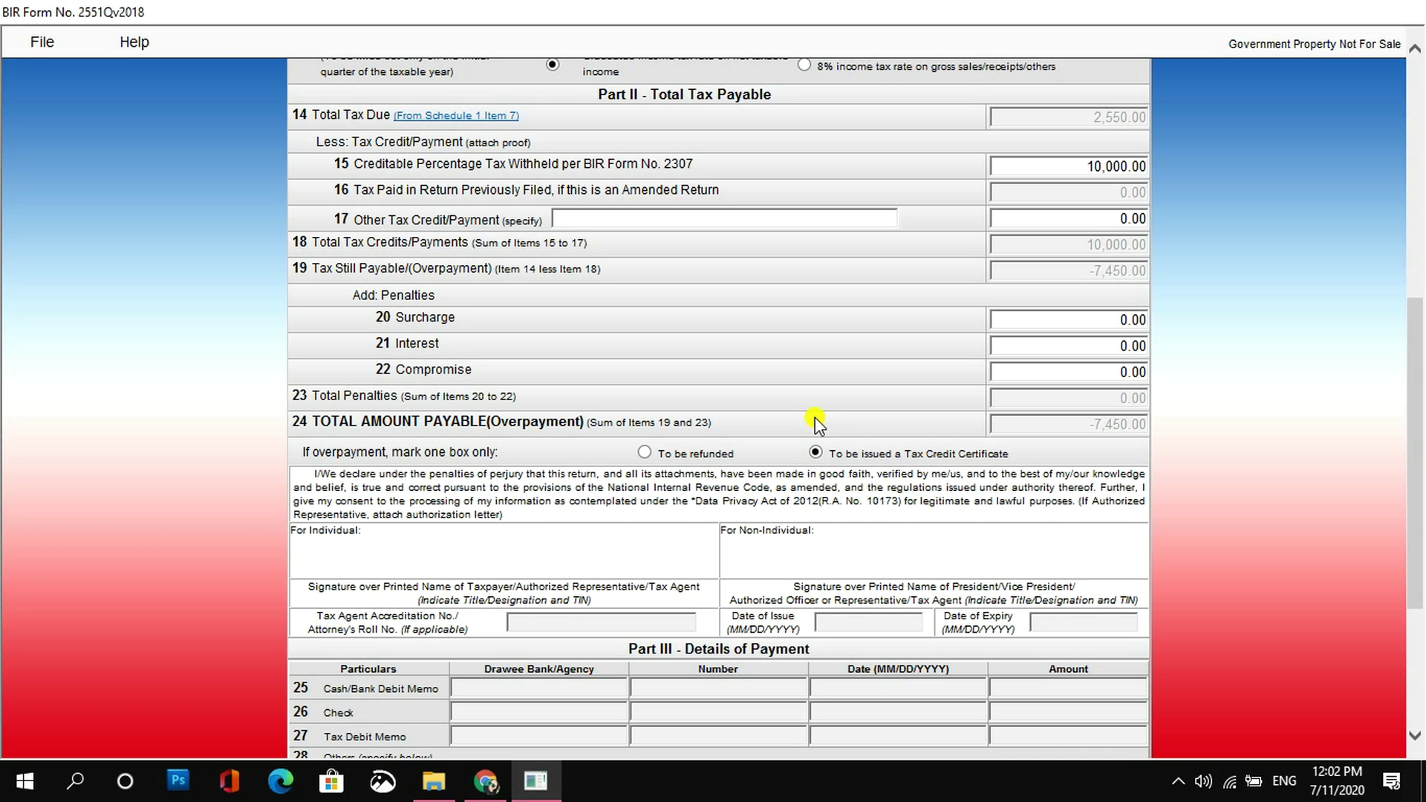
left_click(646, 453)
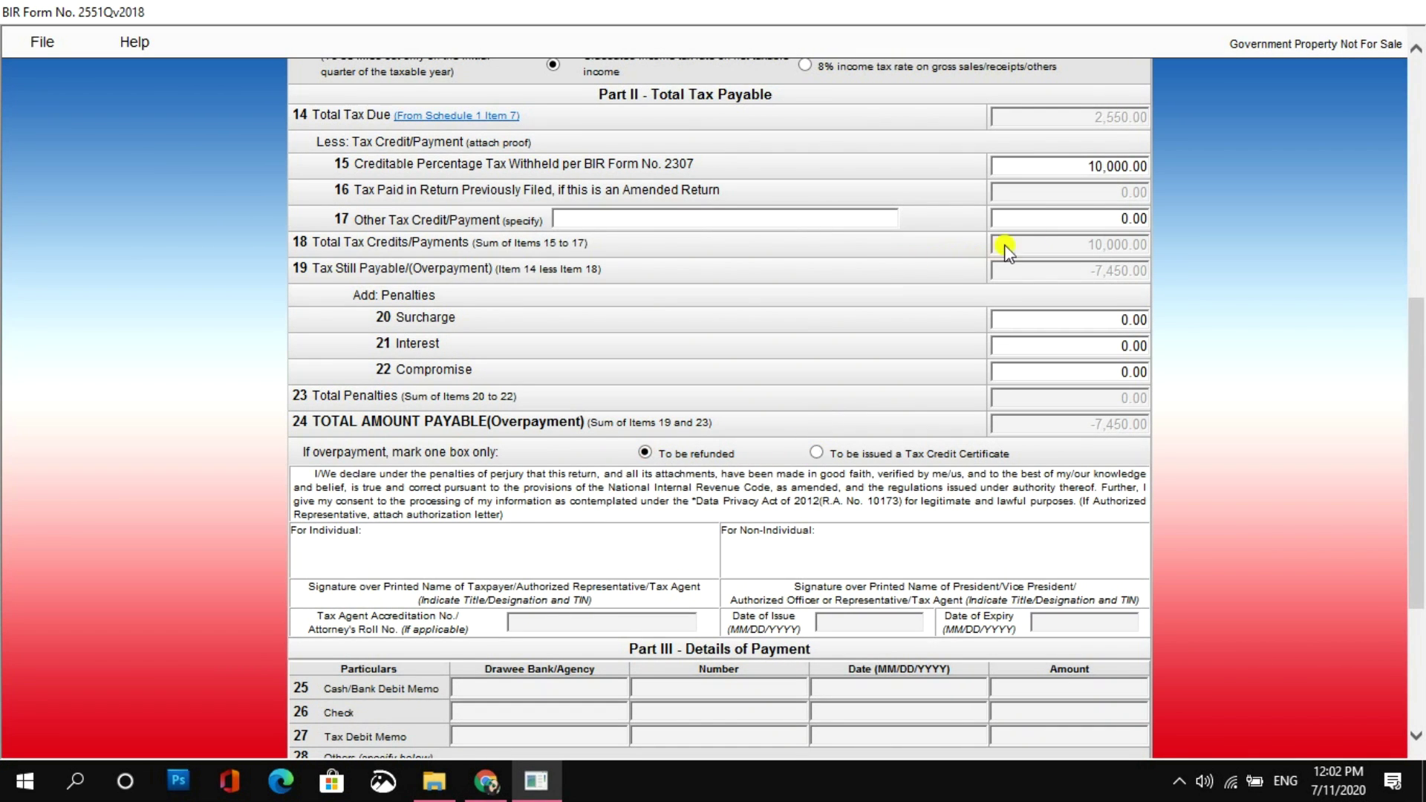
Clear item 15's 10,000.00 withheld tax to 0.00, leaving 2,550.00 payable, and validate the return.
left_click(1069, 165)
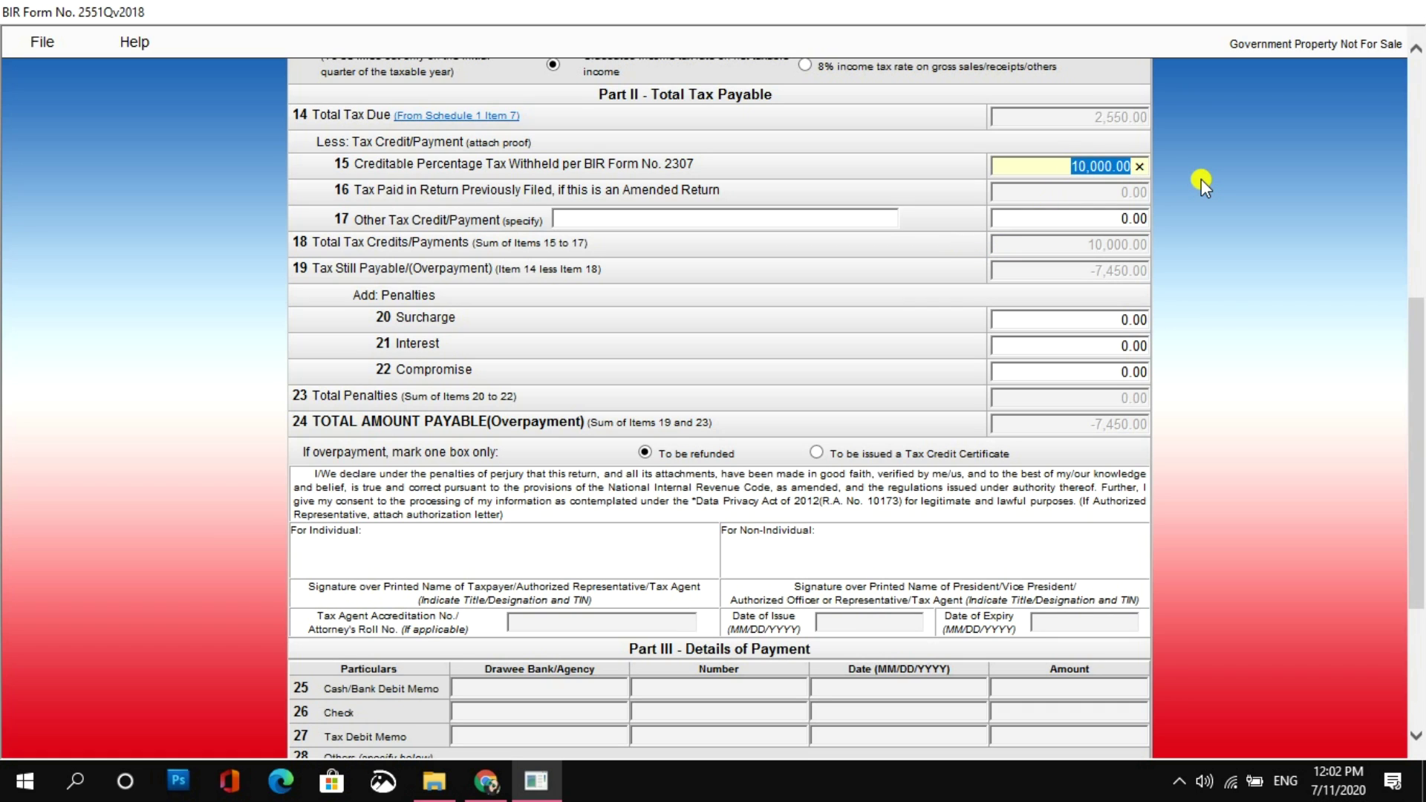
key("BackSpace")
left_click(1185, 238)
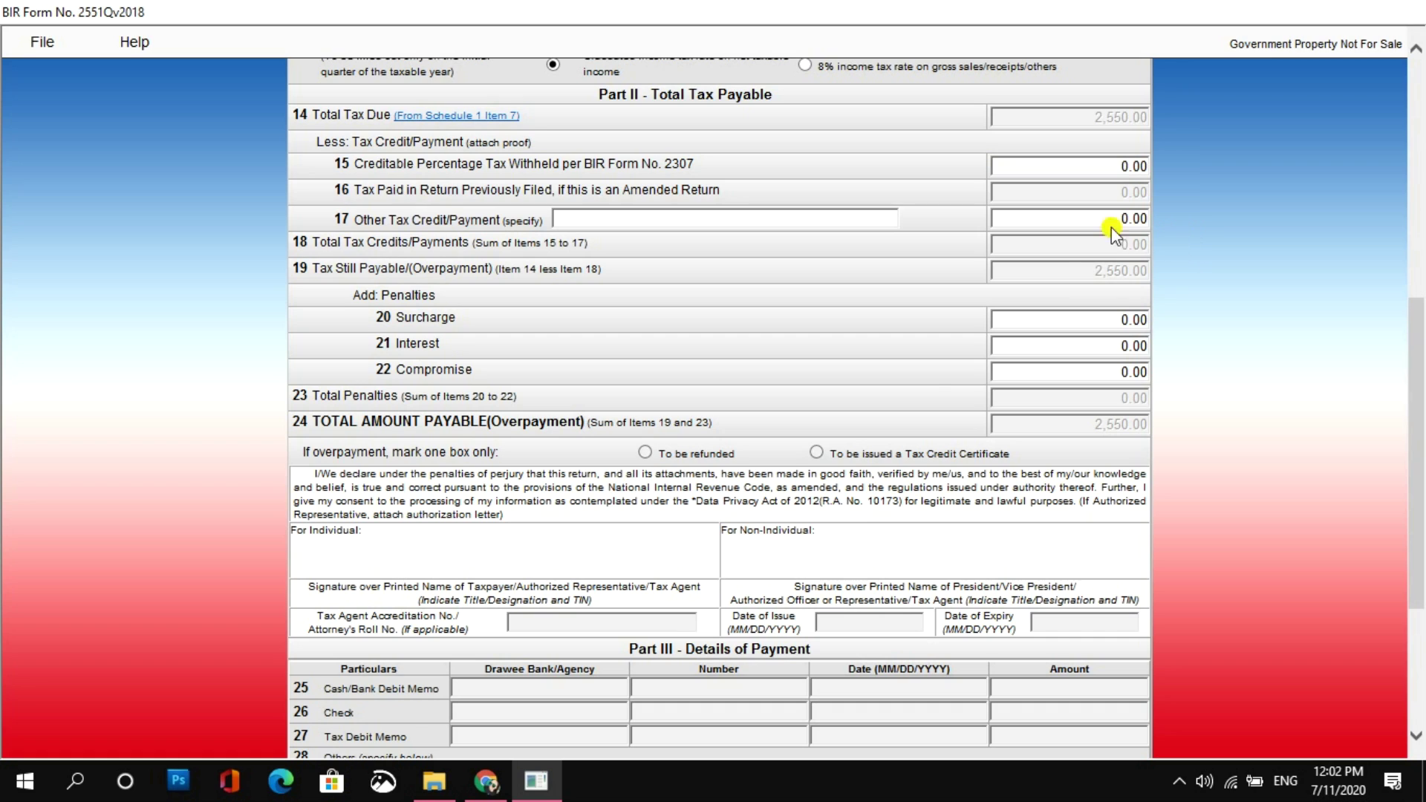
left_click(816, 453)
left_click_drag(1421, 340, 1417, 428)
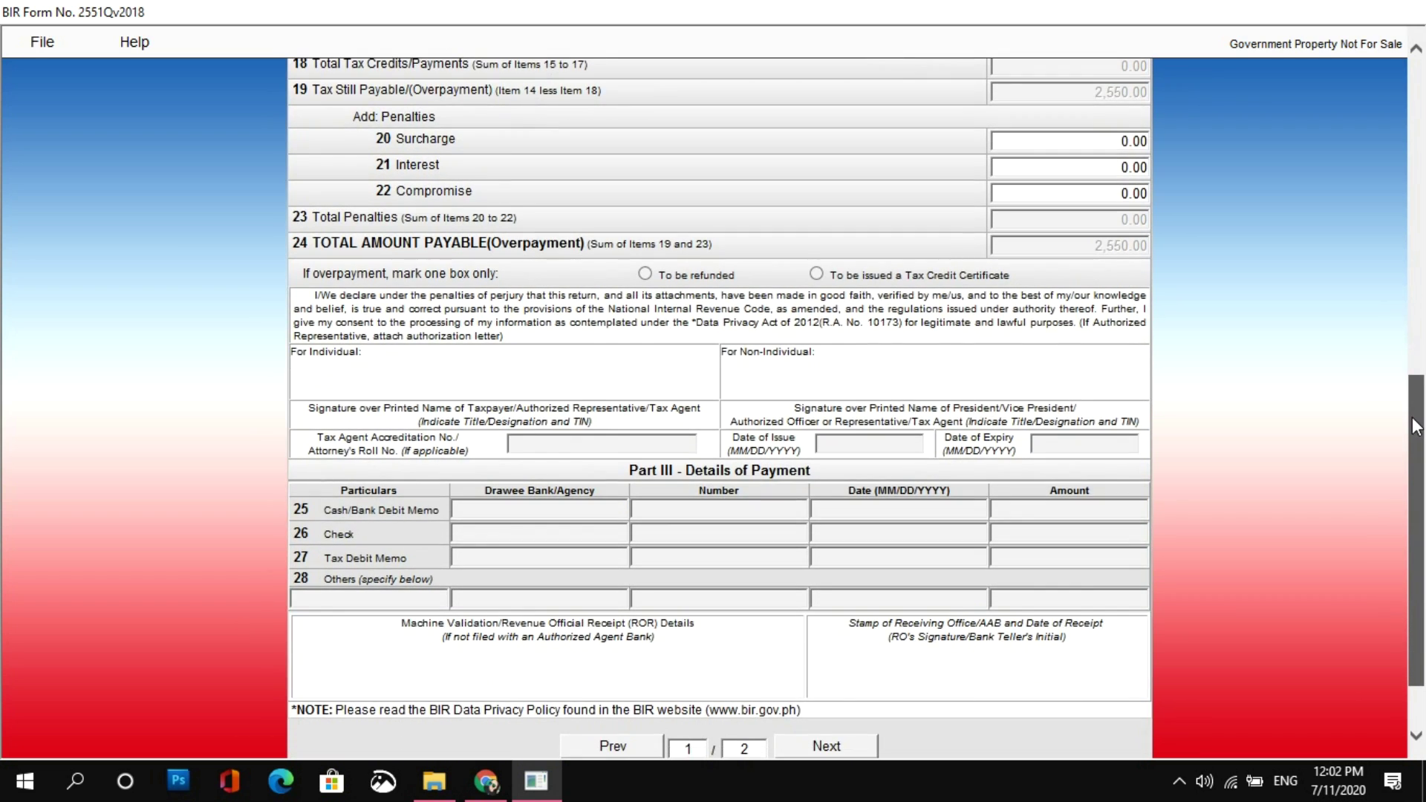
left_click_drag(1417, 427, 1418, 317)
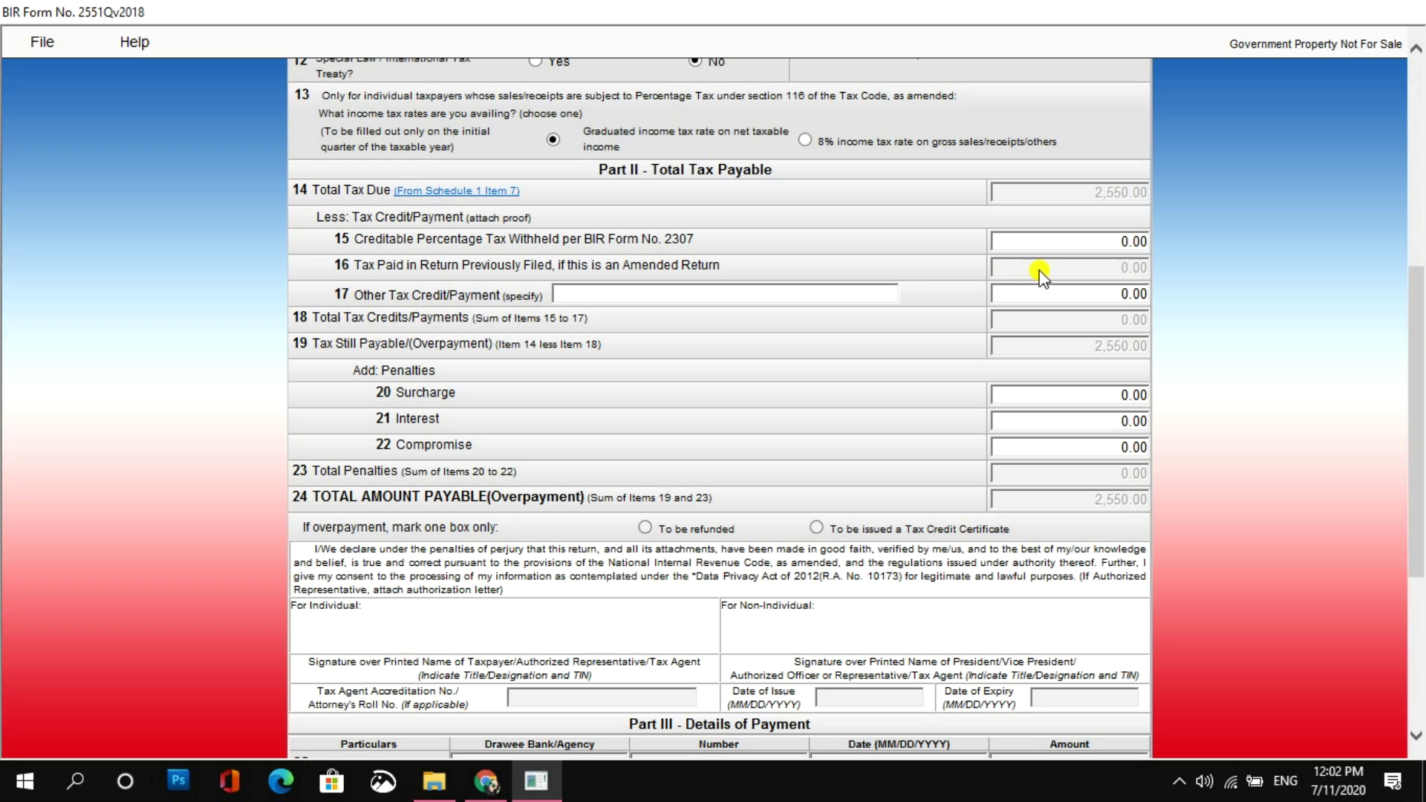
left_click(1055, 238)
scroll(1055, 234, "down", 5)
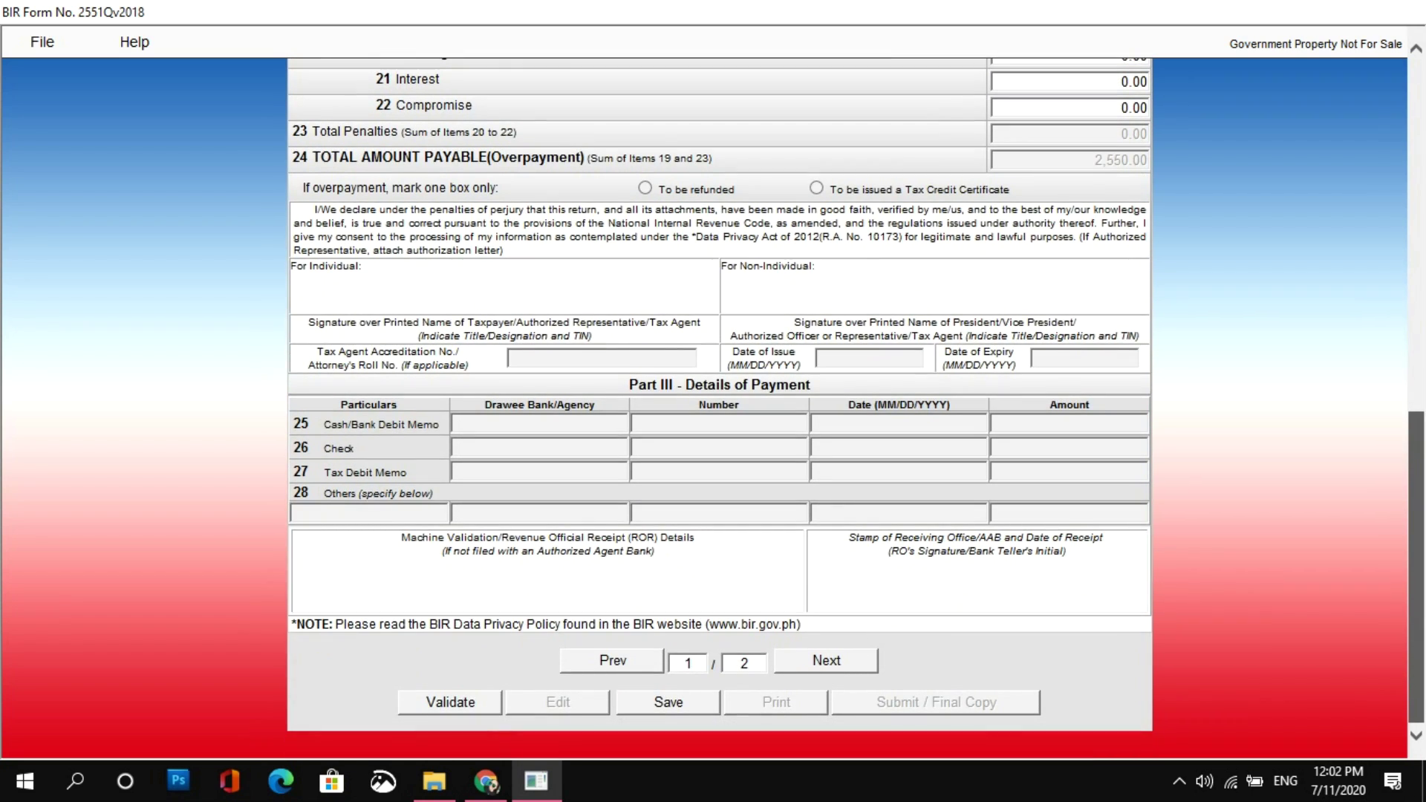
left_click(462, 715)
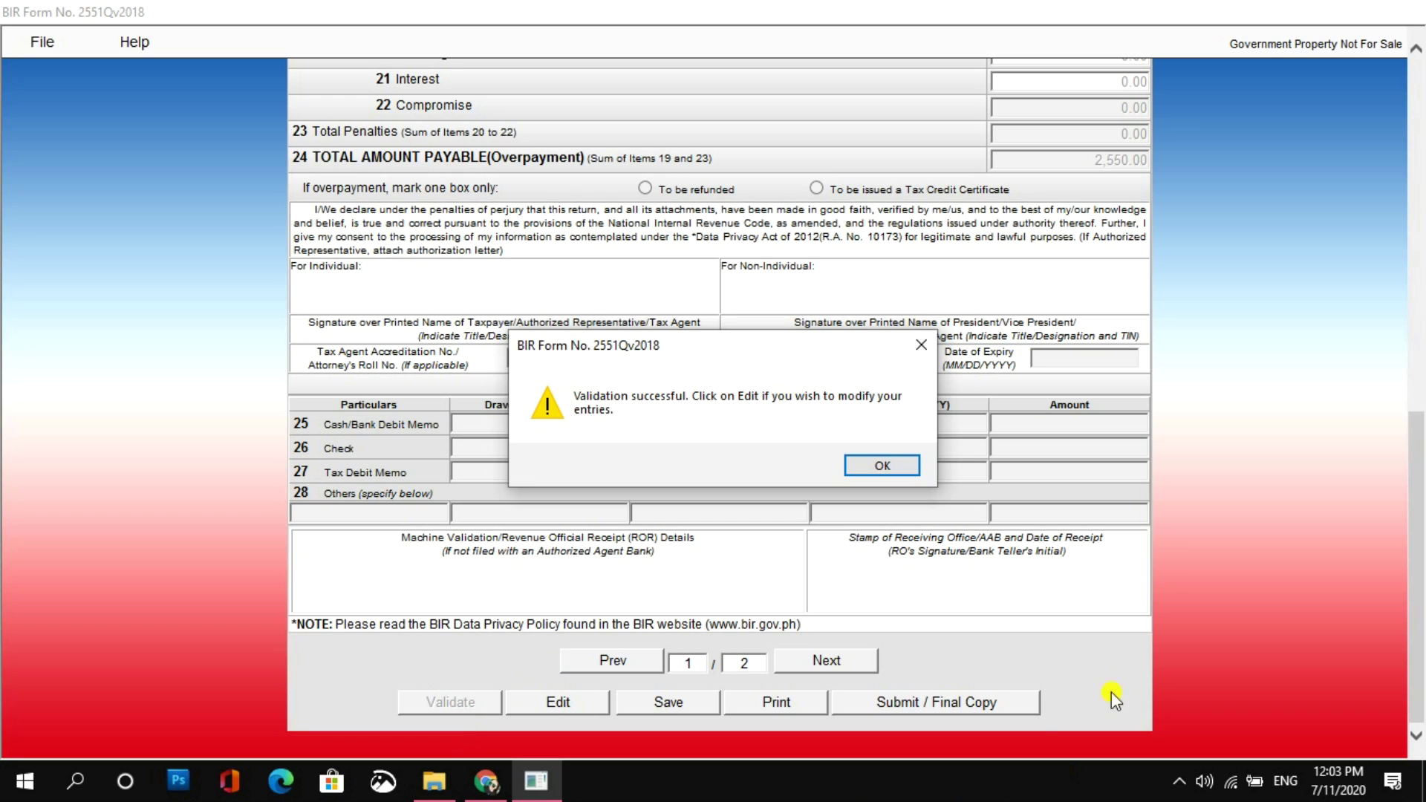
left_click(907, 468)
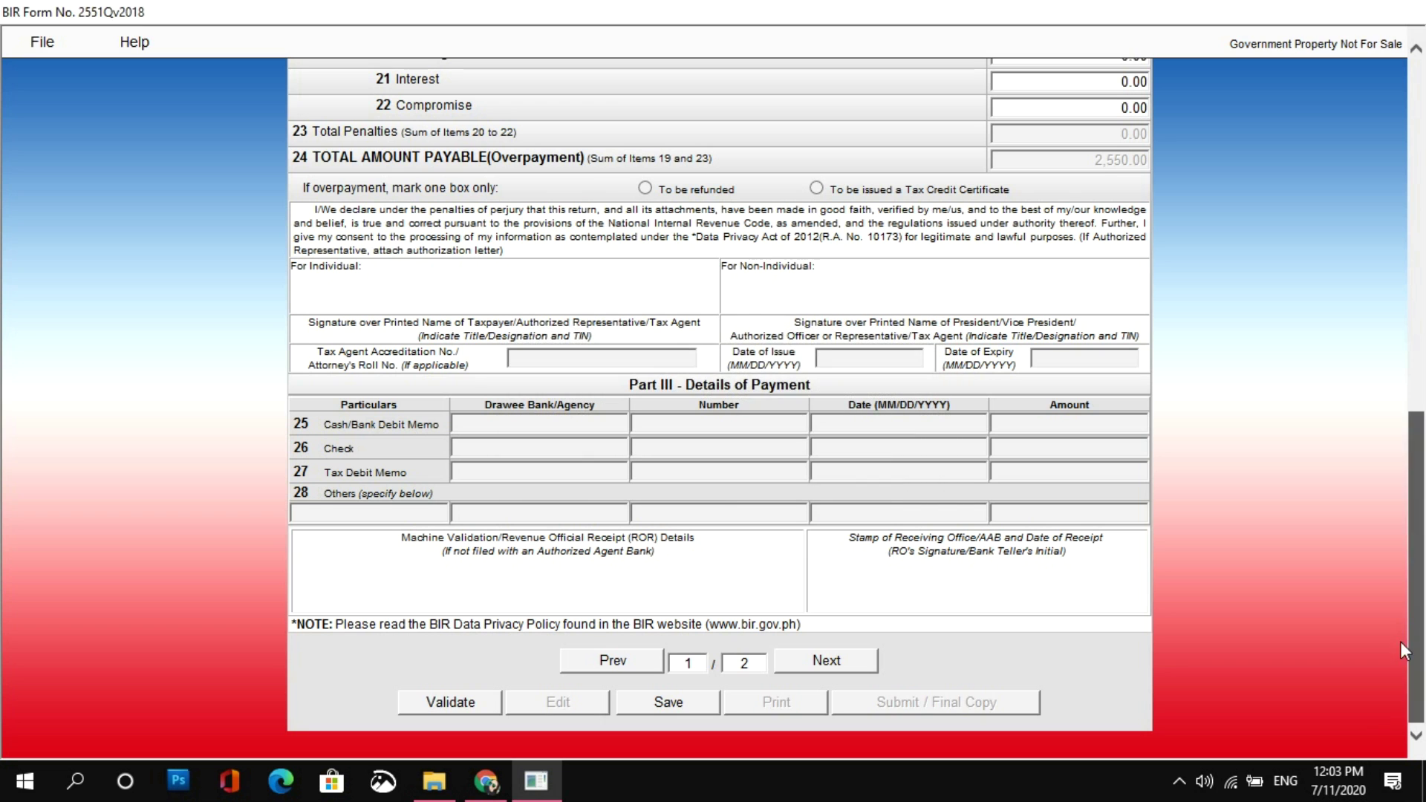
left_click(826, 661)
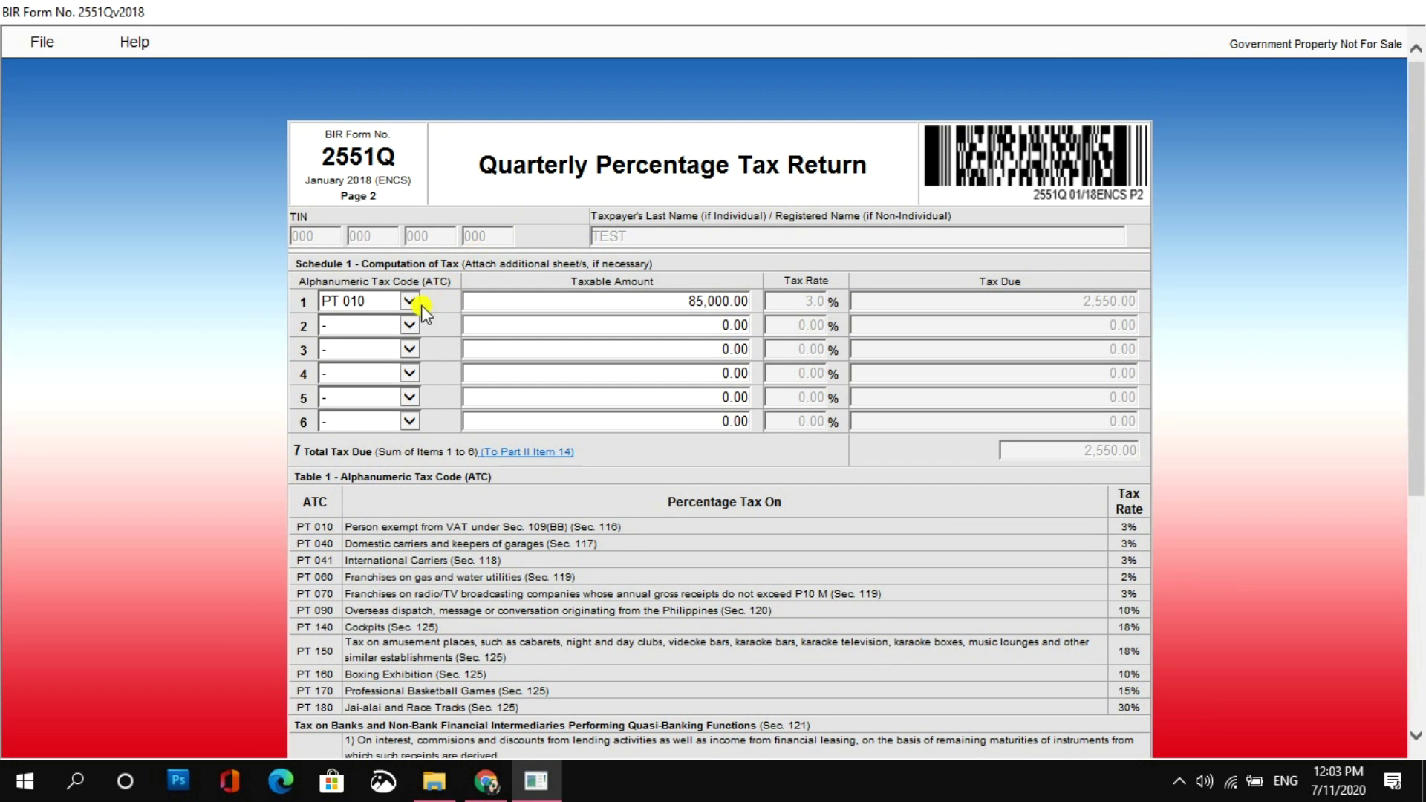
Blank row 1's ATC and validate from page 2, dismissing the zero-transaction warning.
left_click(409, 305)
left_click(385, 283)
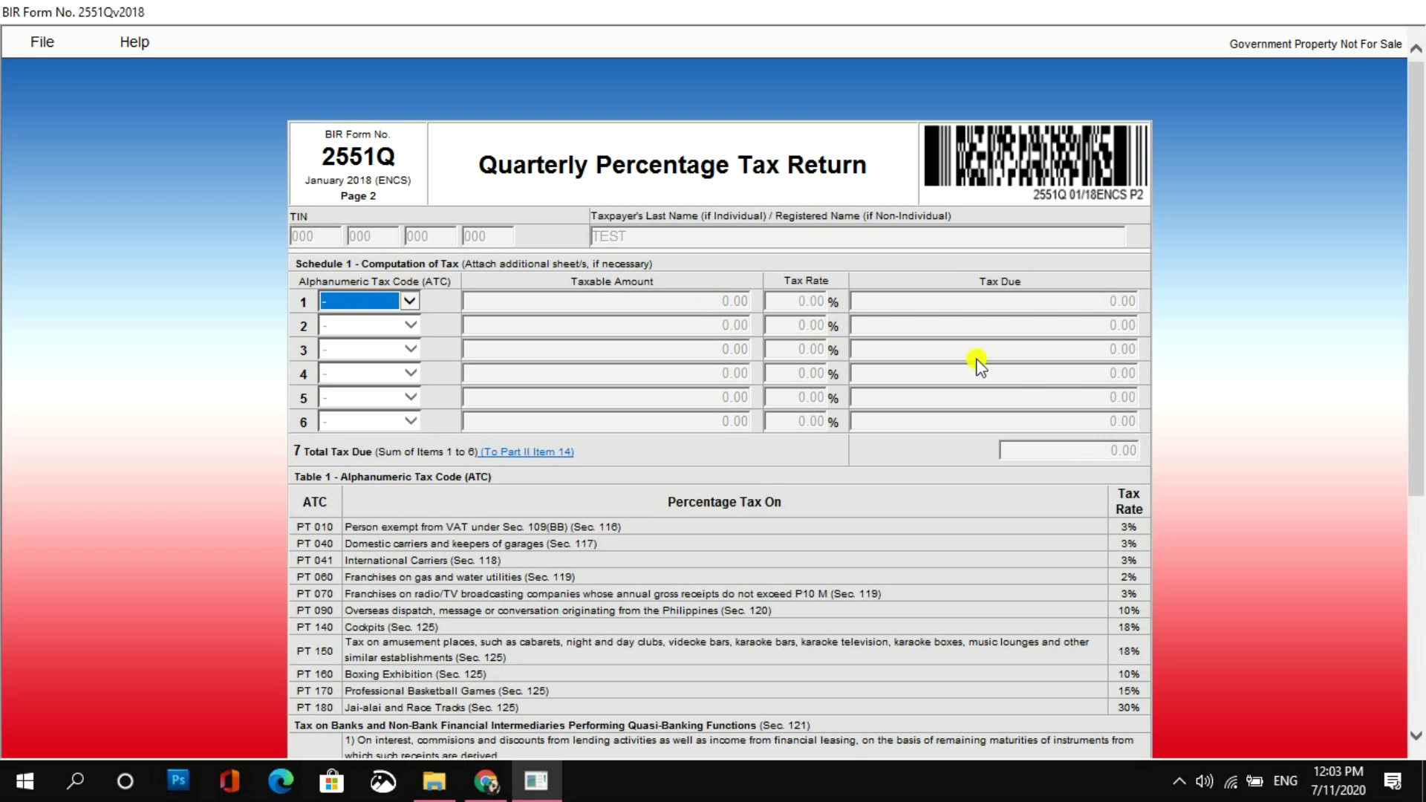
left_click_drag(1416, 371, 1416, 599)
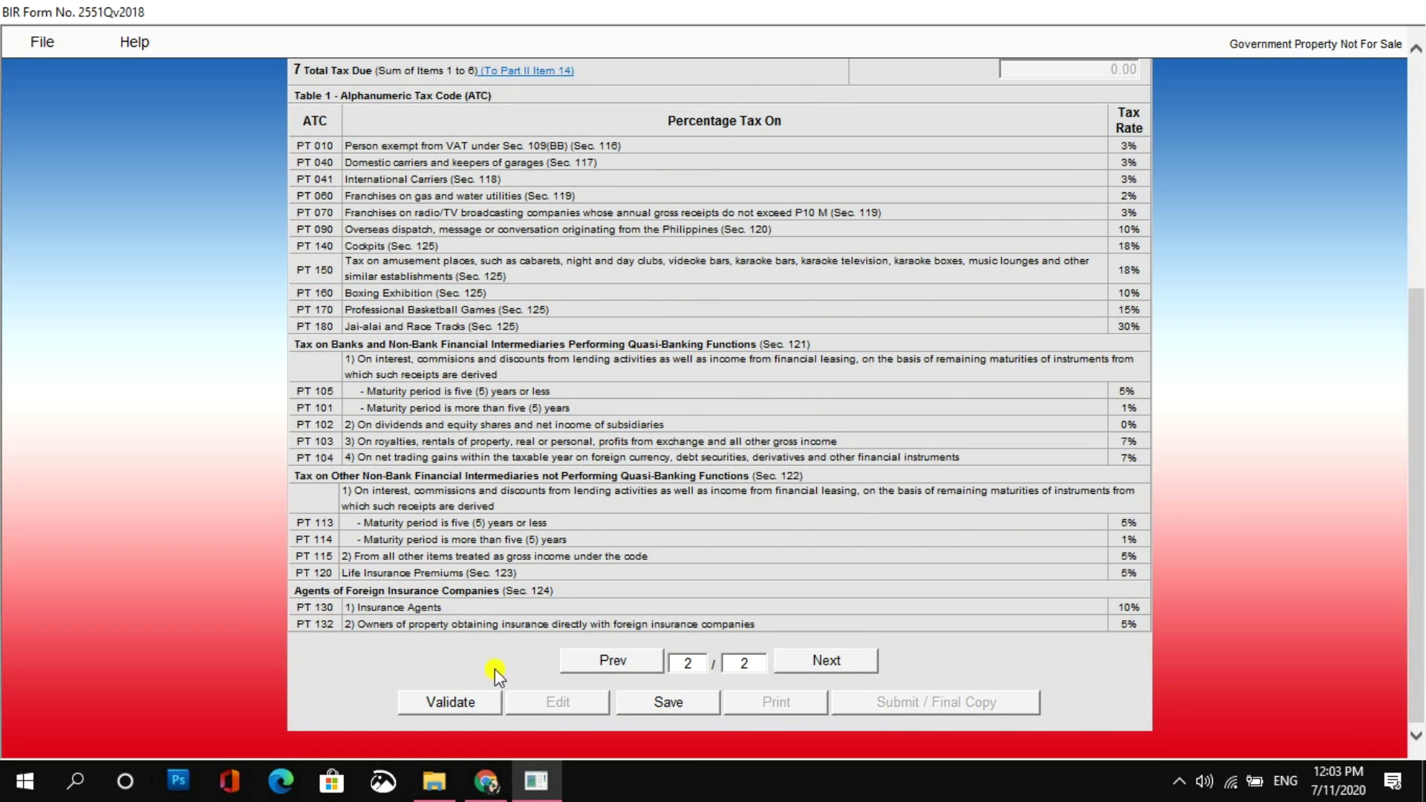
left_click(465, 706)
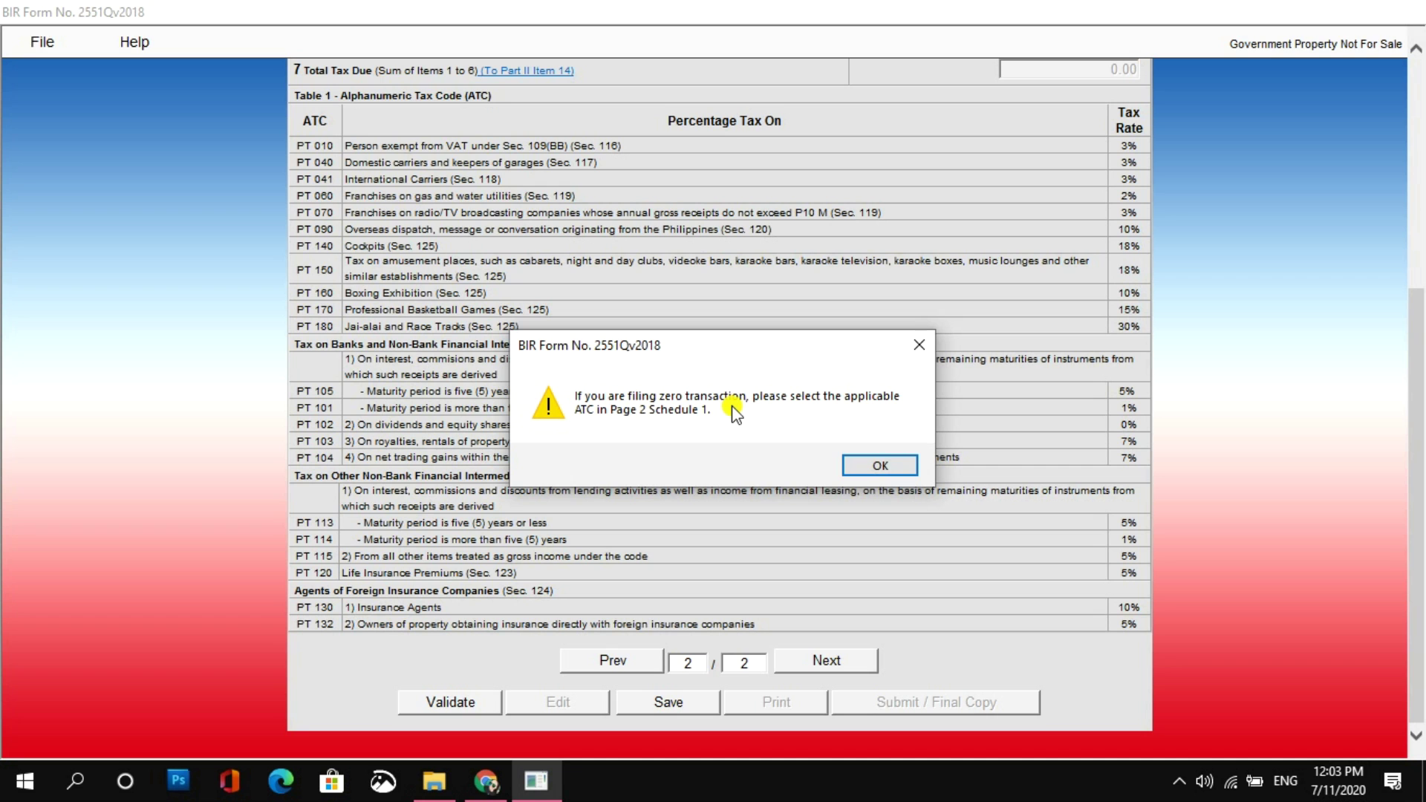
left_click(899, 465)
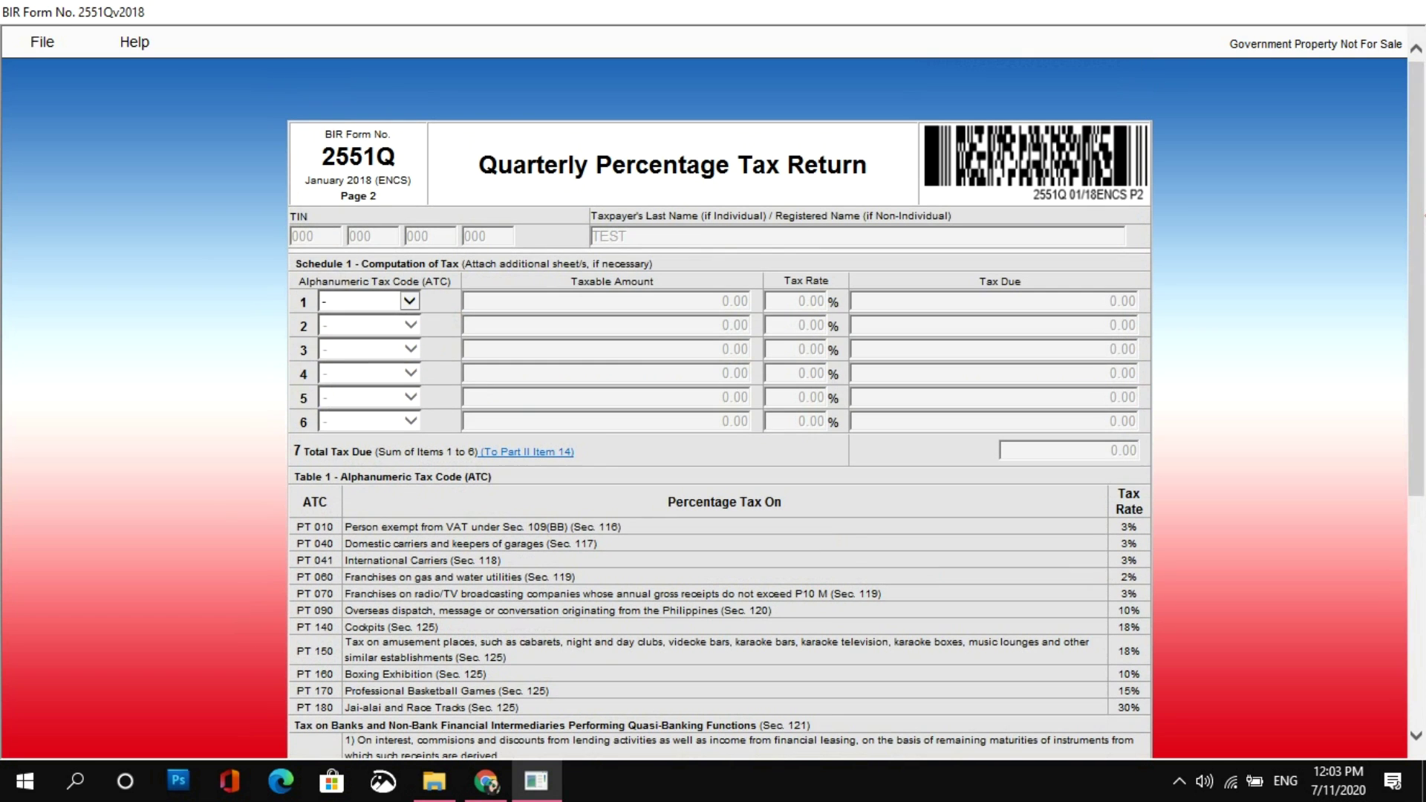
Reselect PT 010 for row 1 with an 85,000.00 taxable amount, giving 2,550.00 tax due.
left_click(405, 299)
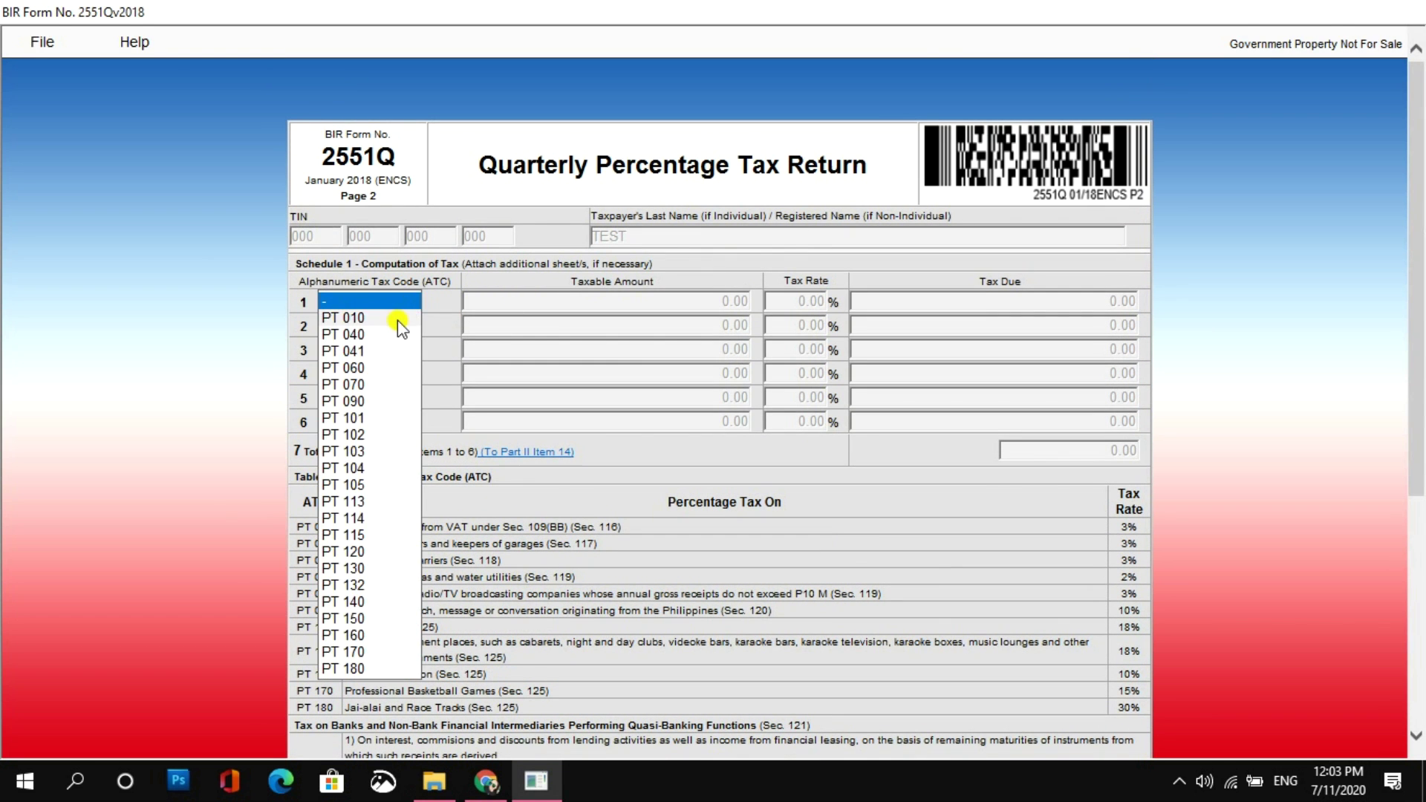
left_click(401, 320)
left_click(685, 302)
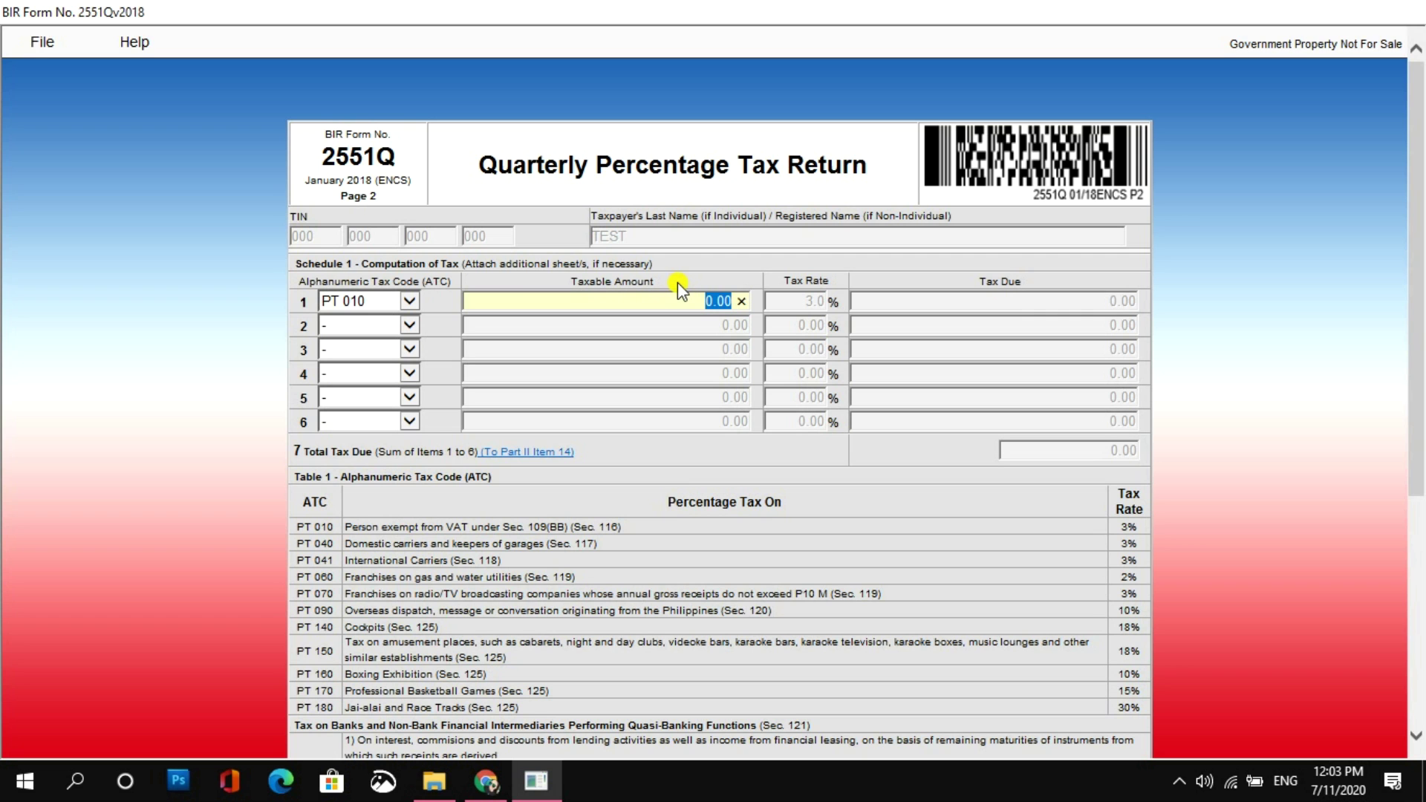
type("850")
left_click(674, 330)
scroll(716, 351, "down", 5)
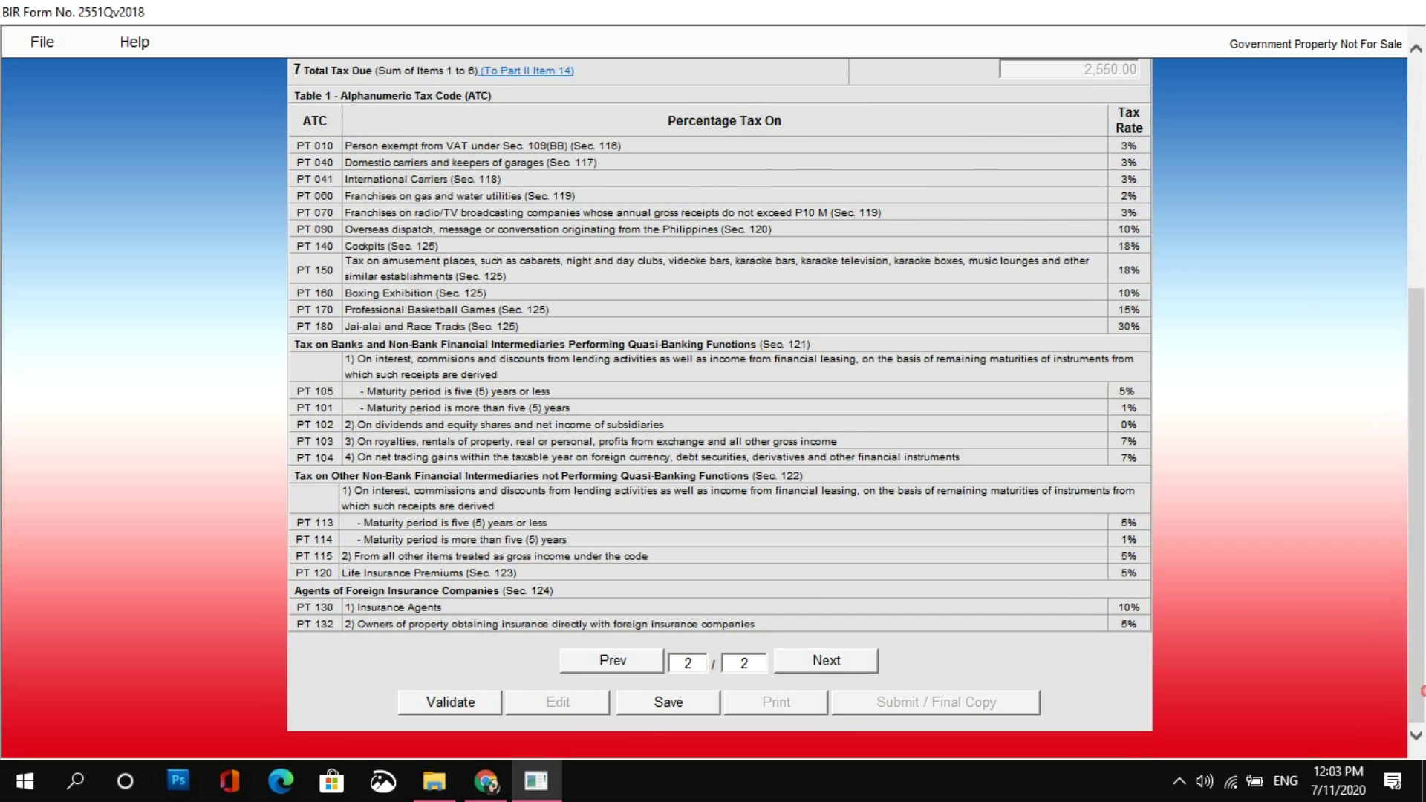
left_click(613, 661)
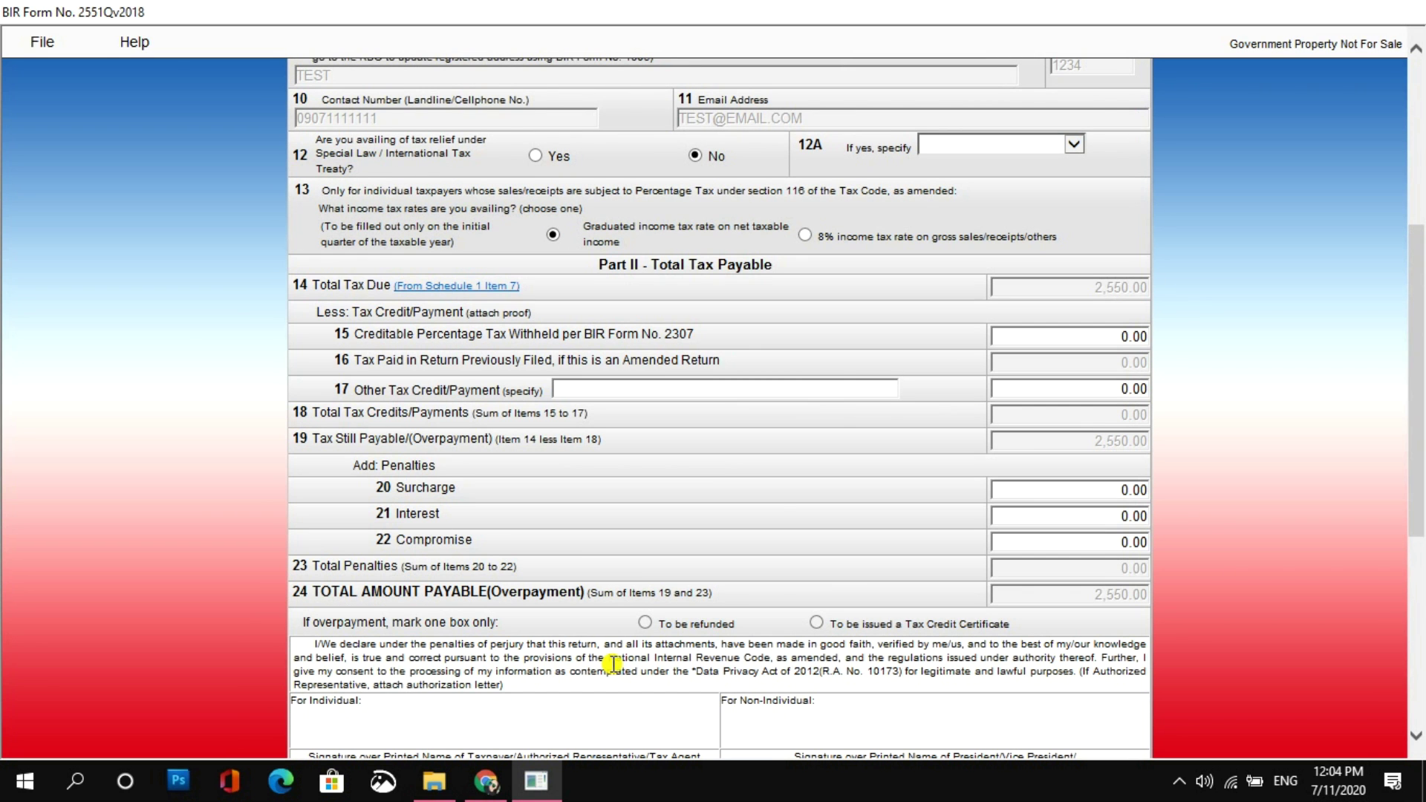
Validate the completed return from page 1, acknowledge the success message, and choose Submit / Final Copy.
scroll(613, 663, "down", 5)
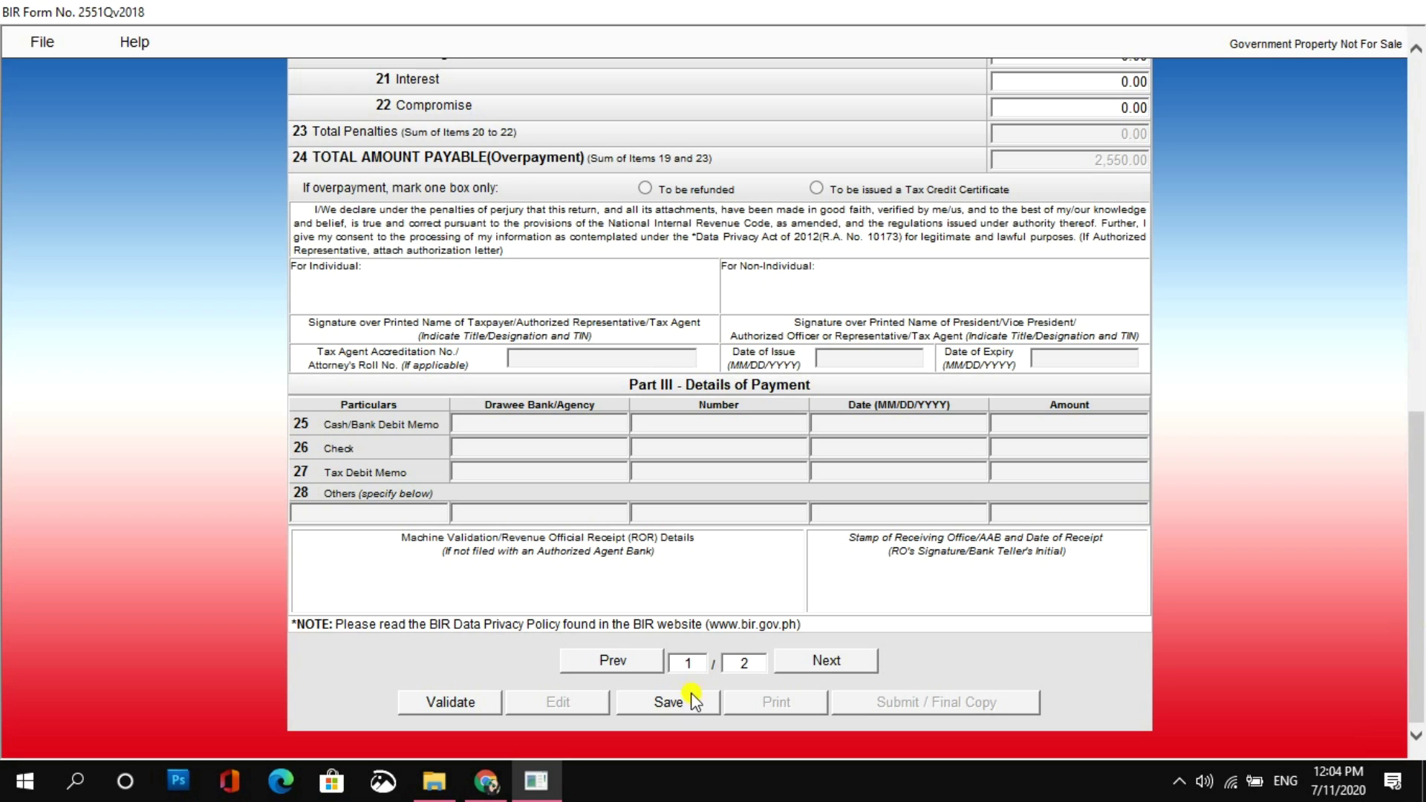
left_click(474, 706)
left_click(899, 467)
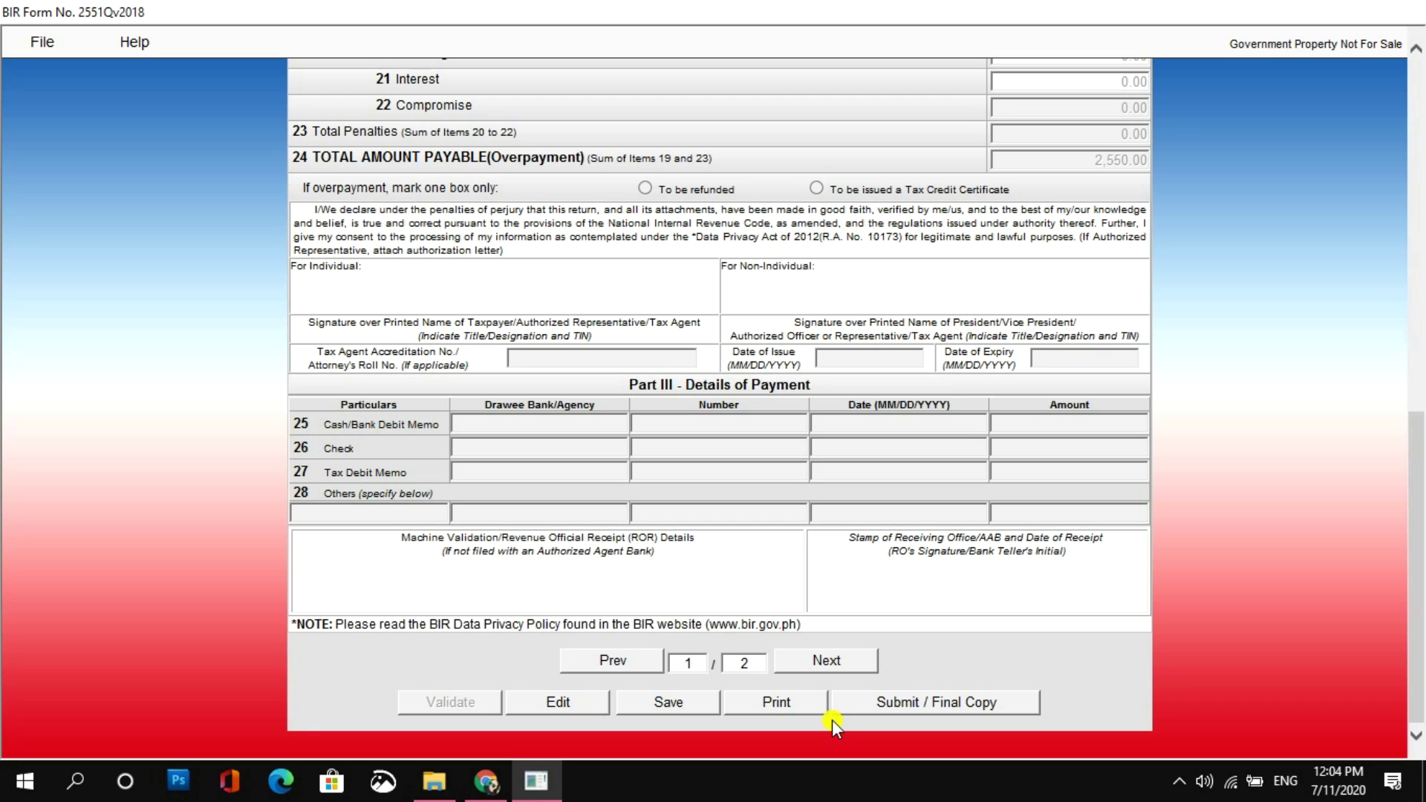
left_click(906, 706)
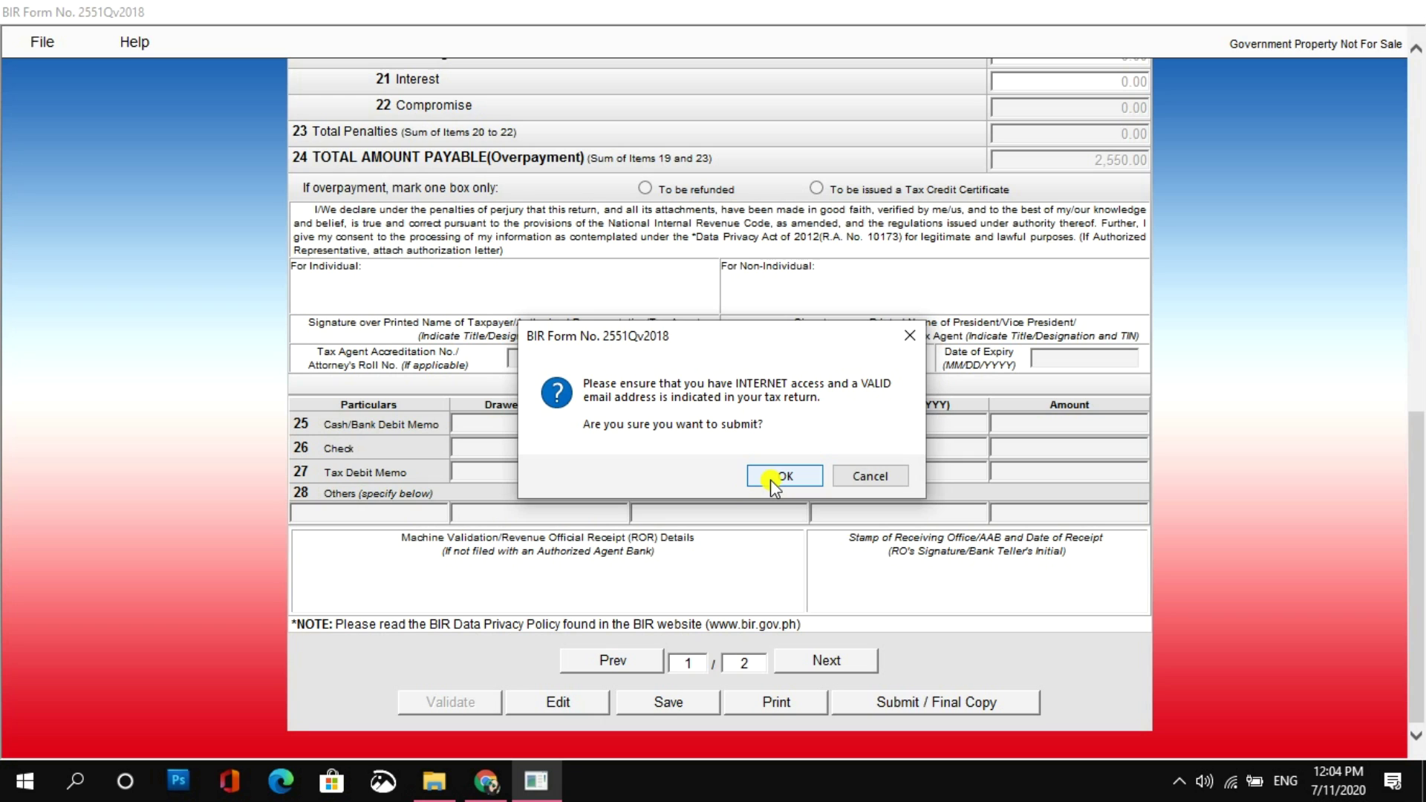
Confirm submitting the 2551Q return despite the internet and email requirement notice.
left_click(769, 480)
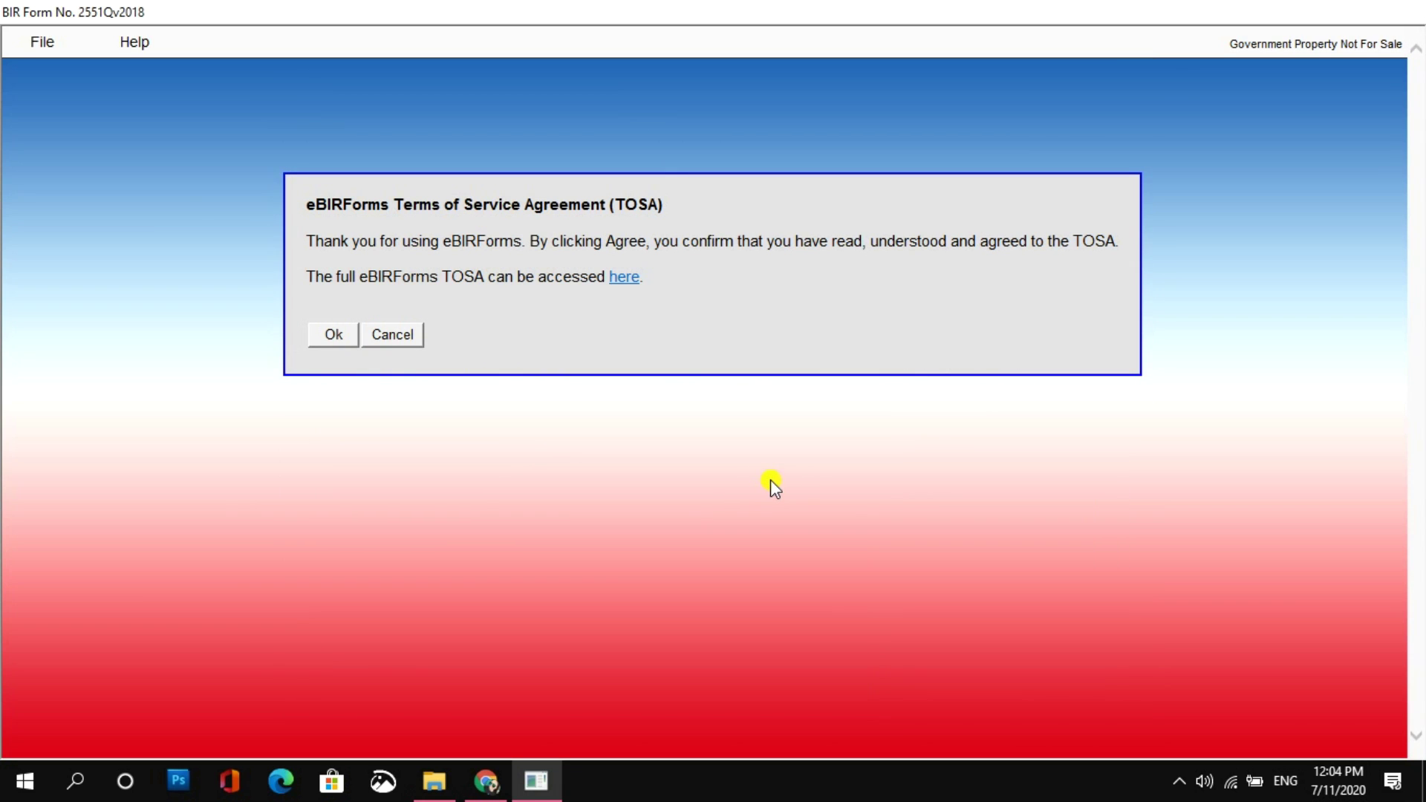
Accept the eBIRForms Terms of Service and acknowledge the 'Submit Successful' message after upload.
left_click(331, 337)
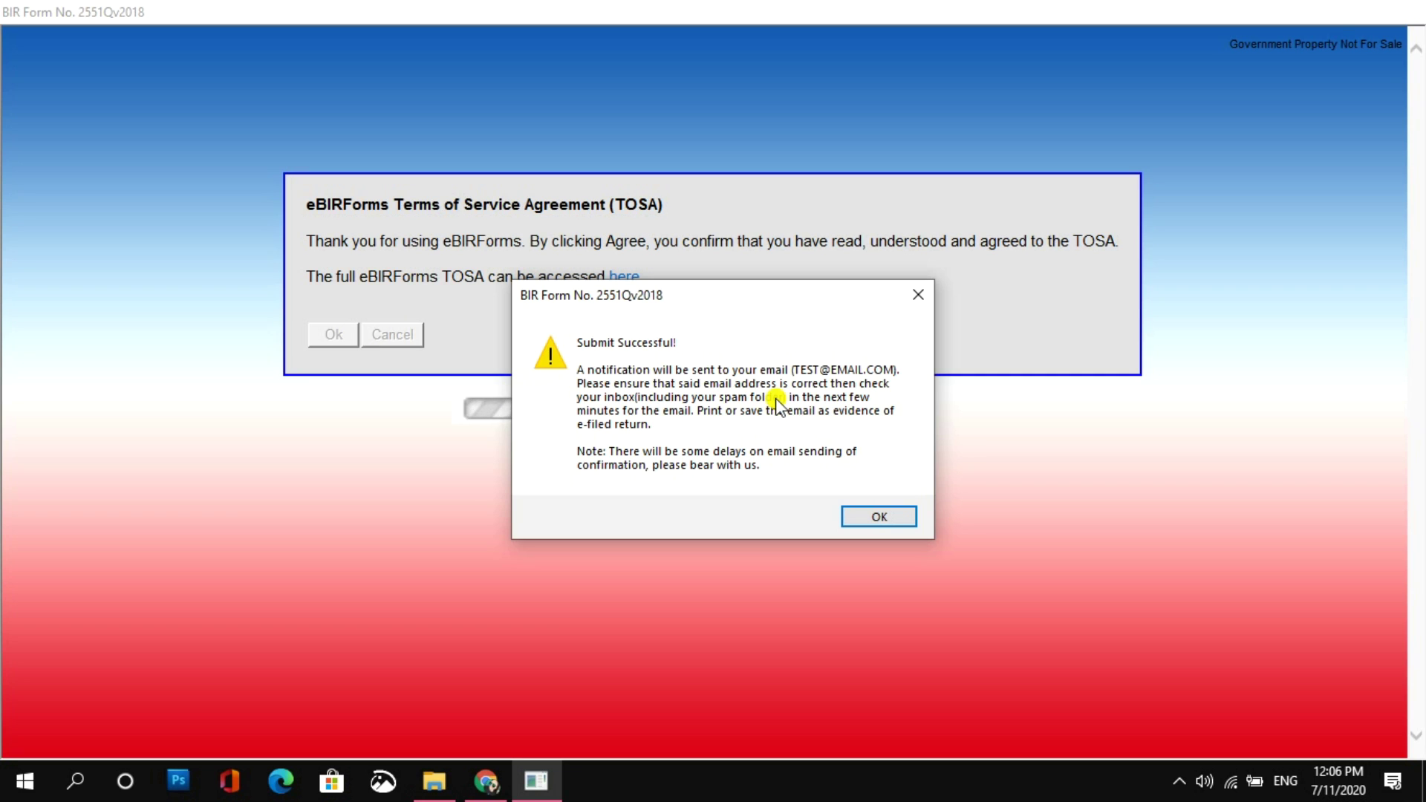
left_click(862, 512)
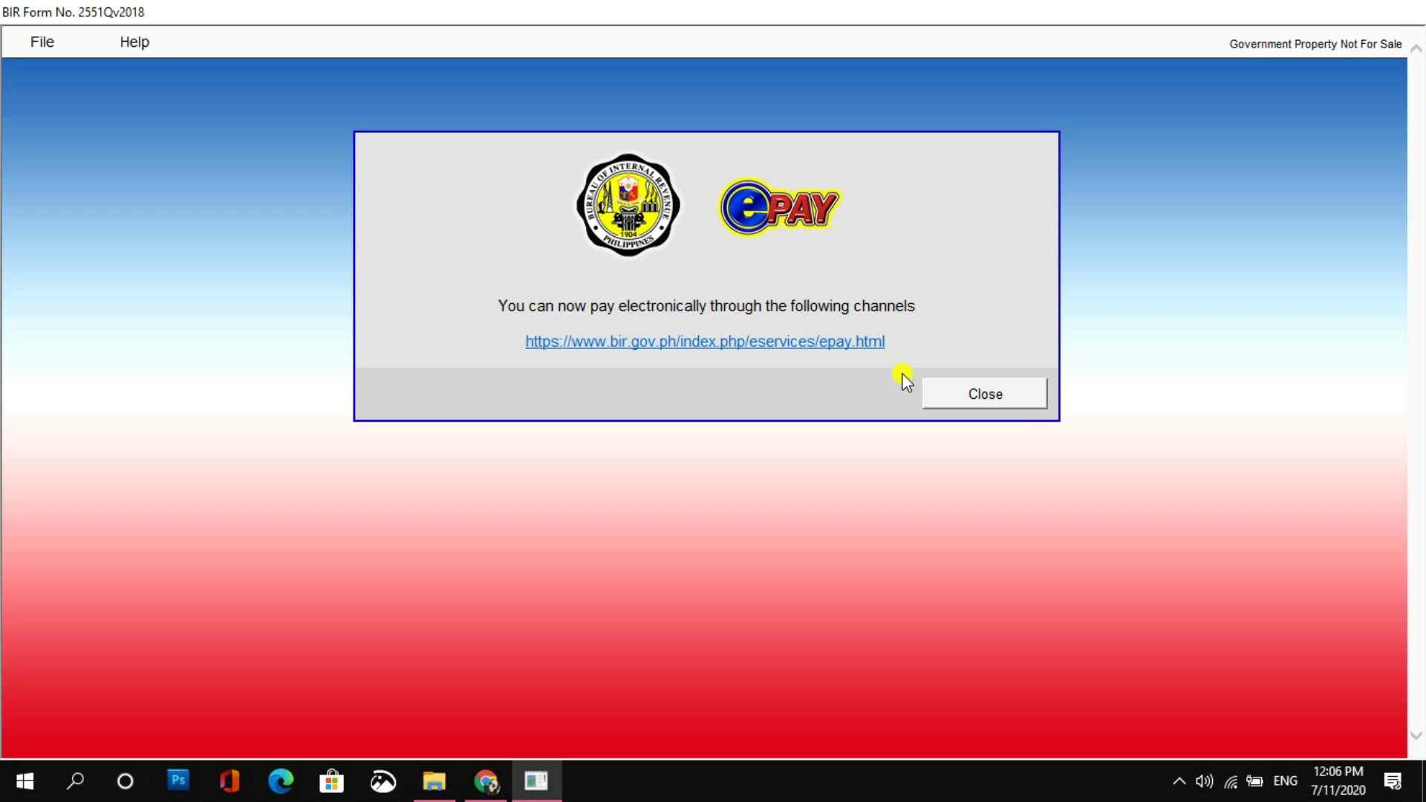
Close the ePay notice listing electronic payment channels.
left_click(1001, 394)
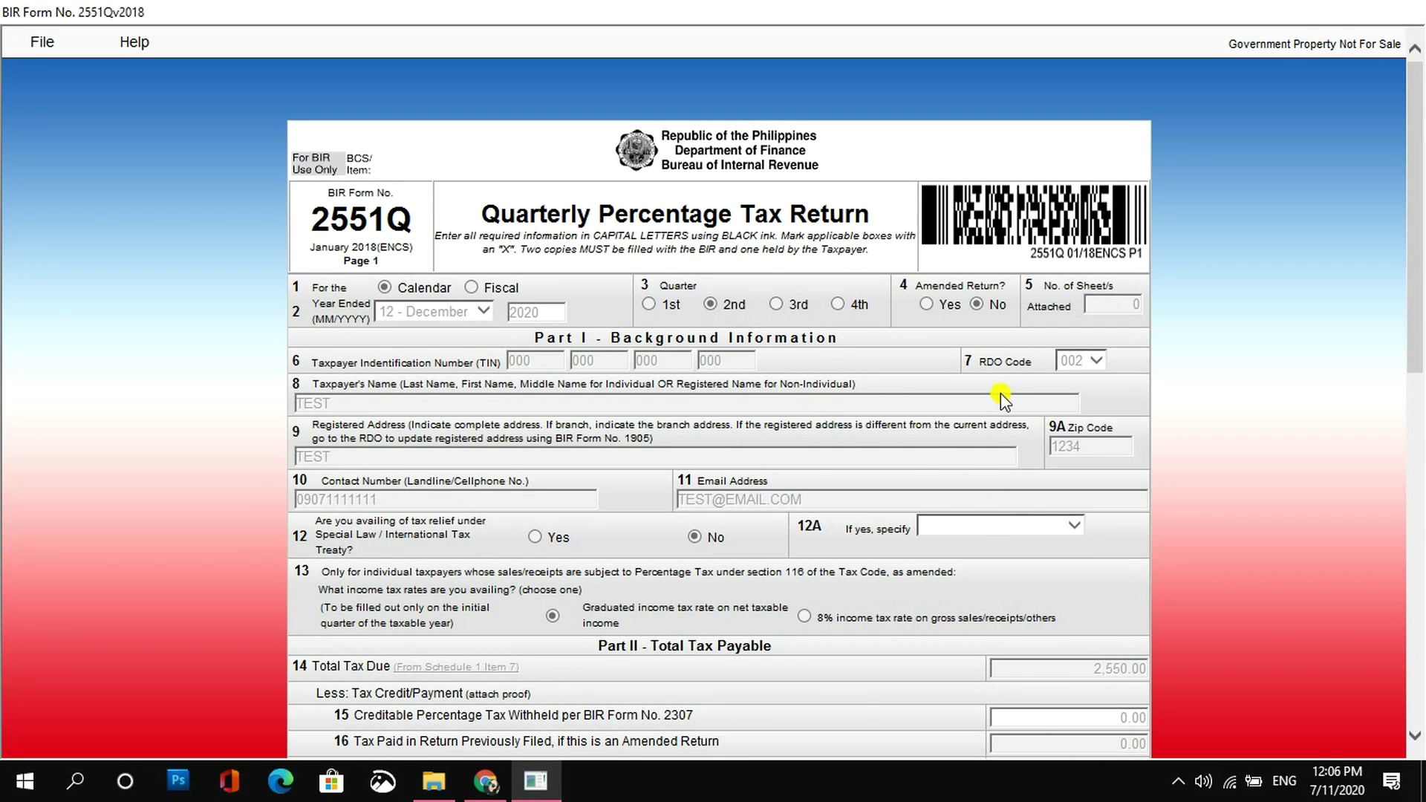